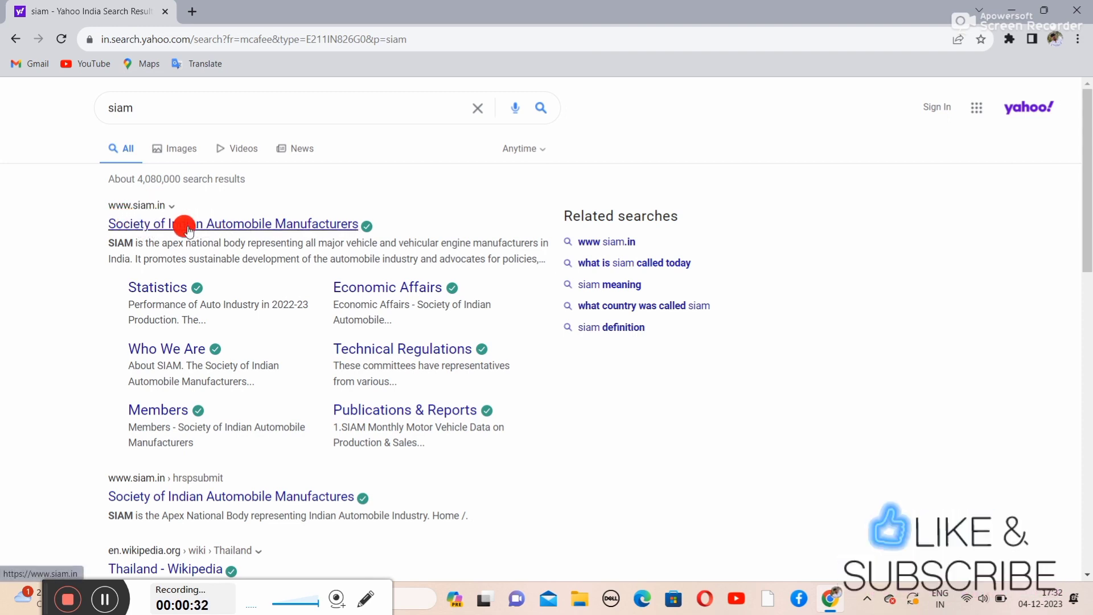
- Open the Society of Indian Automobile Manufacturers website from the search results and go to its HSRP booking form
{"action": "left_click", "coordinate": [318, 227]}
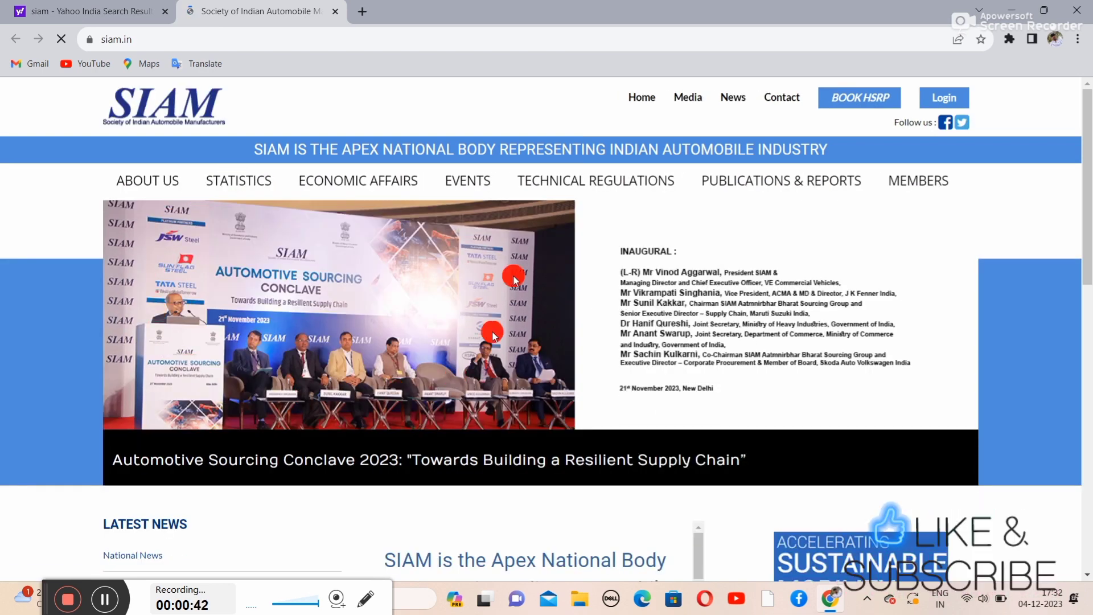
{"action": "mouse_move", "coordinate": [687, 110]}
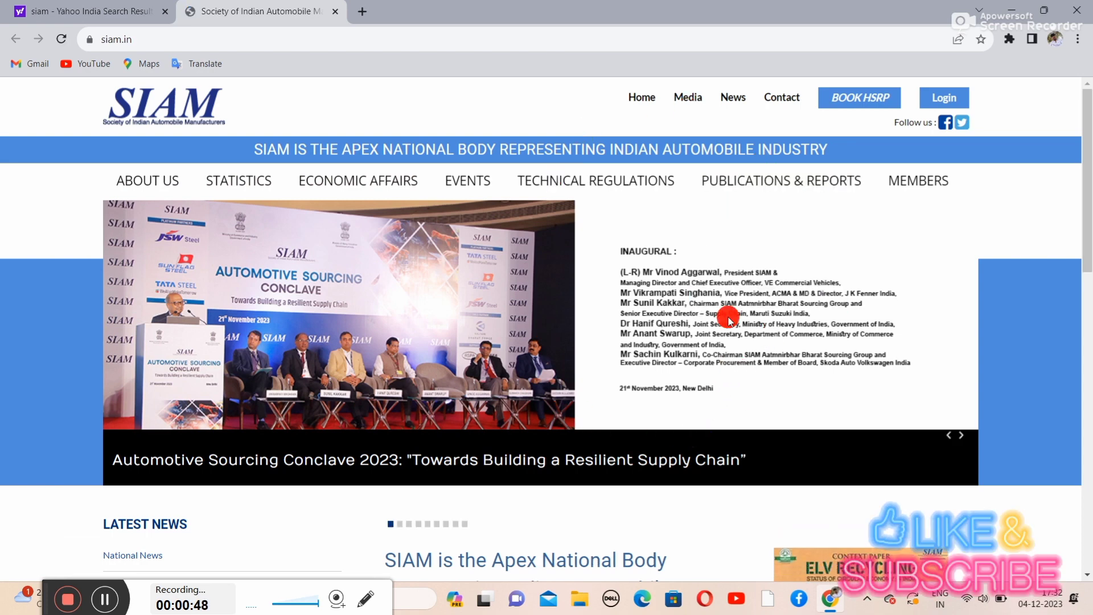
{"action": "mouse_move", "coordinate": [780, 168]}
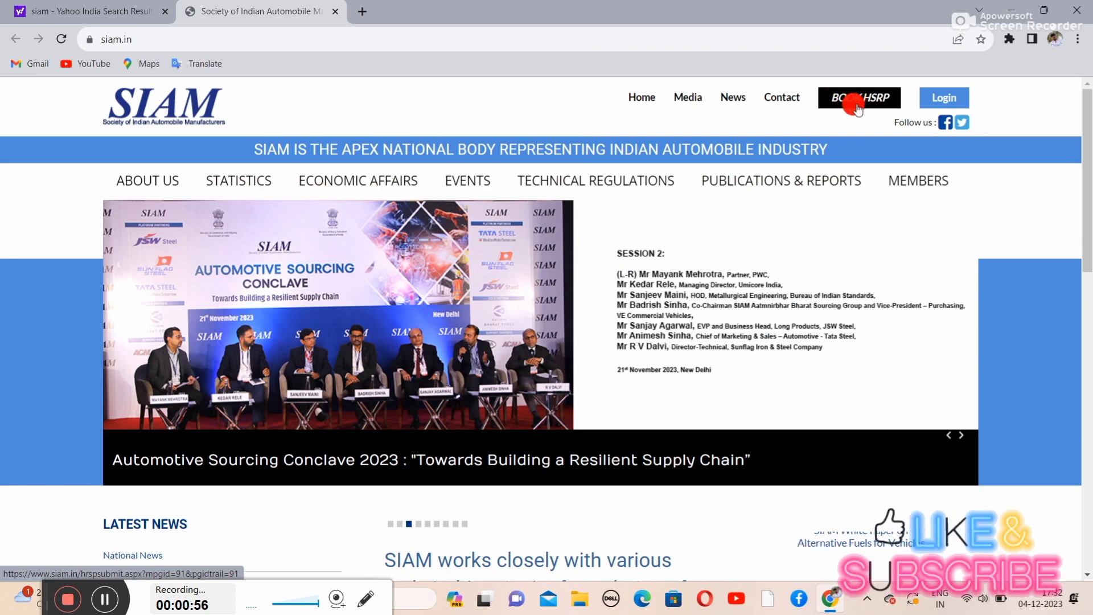
{"action": "left_click", "coordinate": [858, 107]}
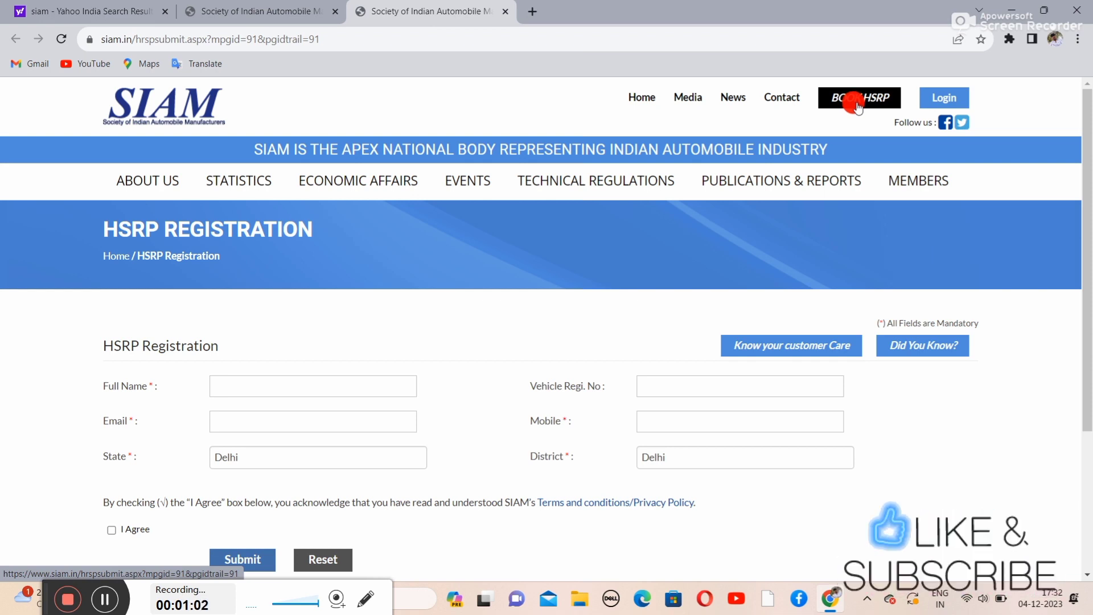
{"action": "mouse_move", "coordinate": [823, 181]}
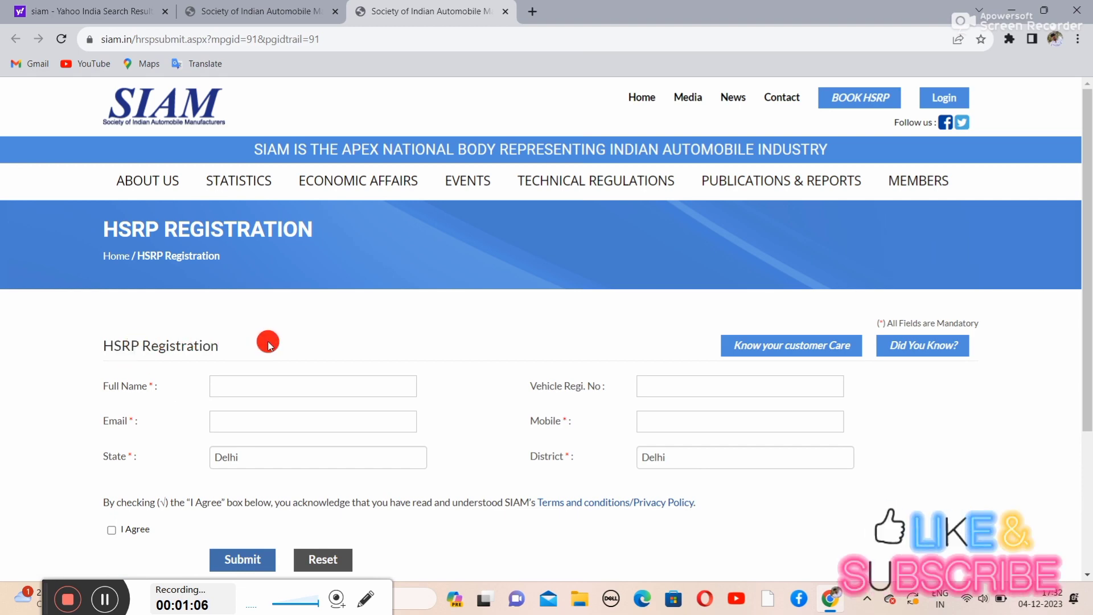
- Fill in the owner's contact details, vehicle registration number, state and district, accept the terms, and submit the HSRP registration
{"action": "scroll", "coordinate": [269, 344], "scroll_direction": "down", "scroll_amount": 1}
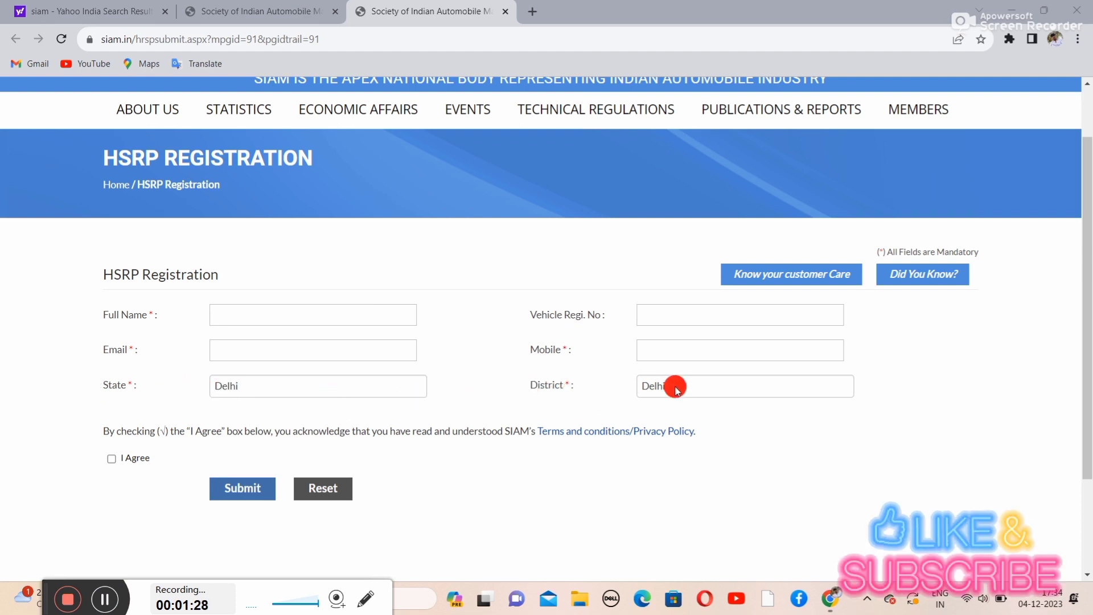
{"action": "left_click", "coordinate": [111, 459]}
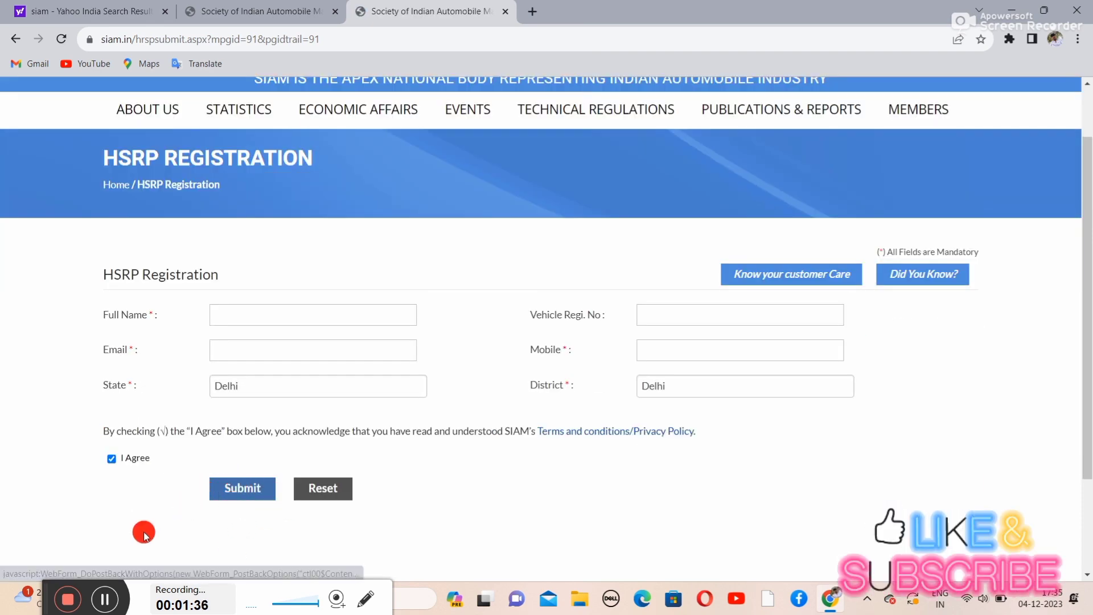
{"action": "left_click", "coordinate": [108, 599]}
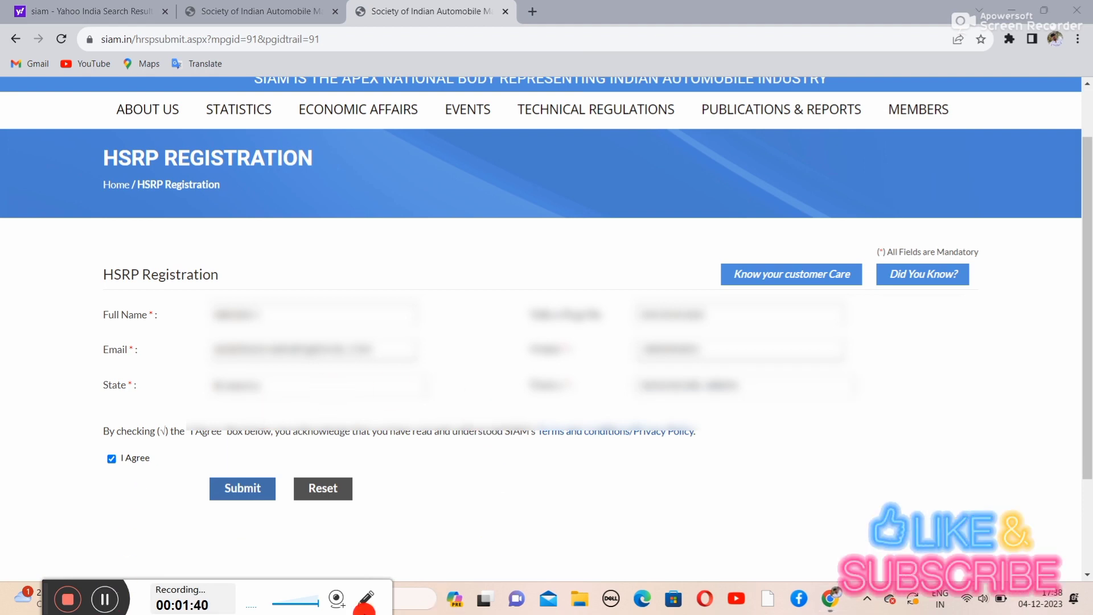
{"action": "left_click", "coordinate": [240, 493]}
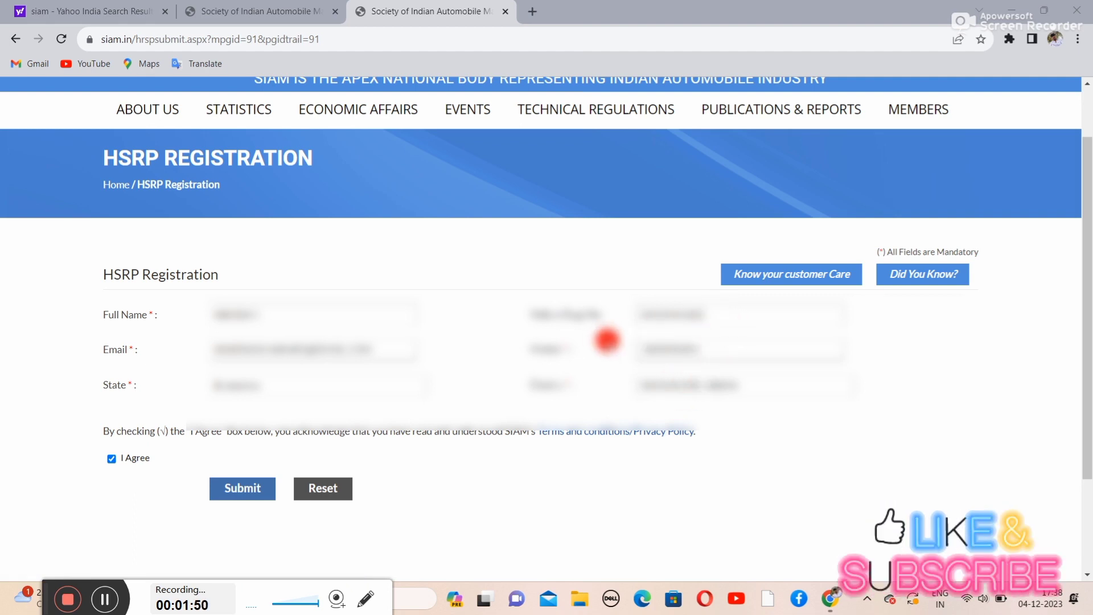
{"action": "left_click", "coordinate": [239, 488]}
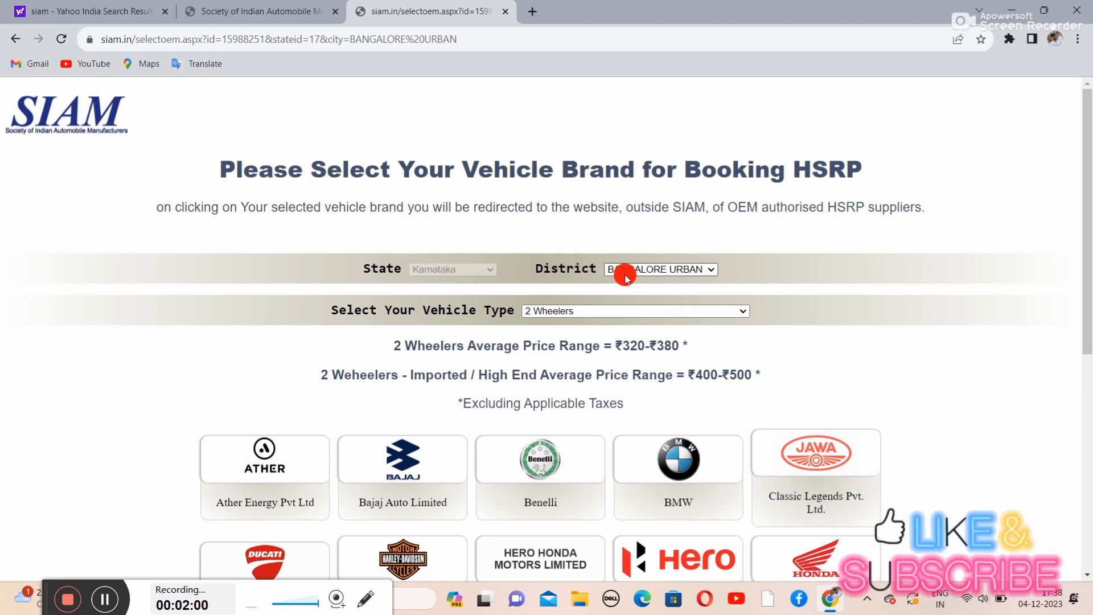
- Choose TVS Motor Company Ltd from the 2 Wheelers brands for booking the HSRP
{"action": "scroll", "coordinate": [620, 272], "scroll_direction": "down", "scroll_amount": 1}
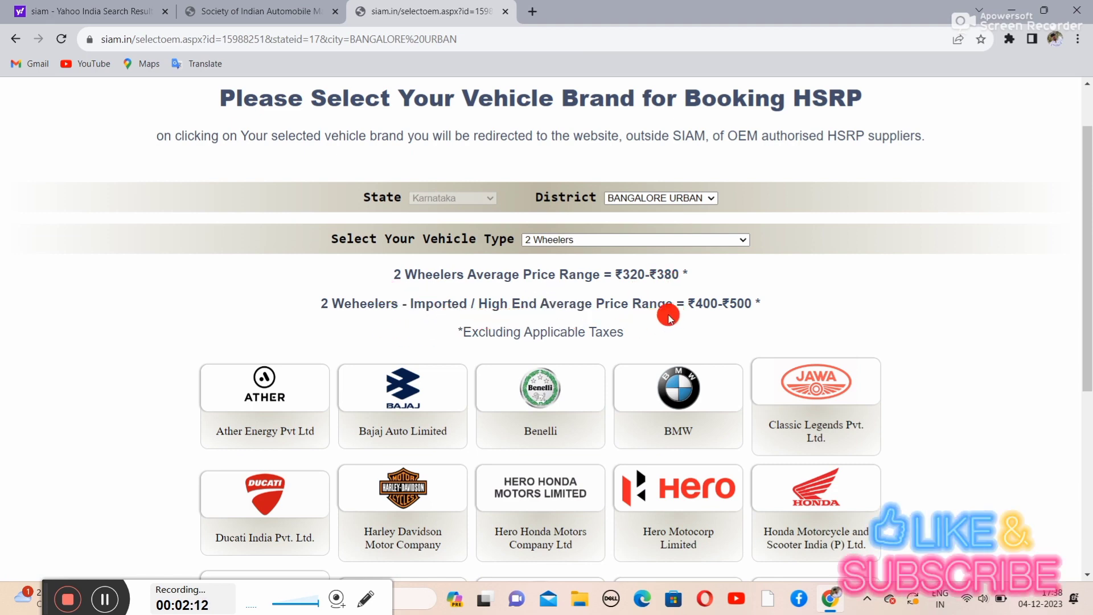
{"action": "scroll", "coordinate": [518, 319], "scroll_direction": "down", "scroll_amount": 1}
{"action": "scroll", "coordinate": [523, 325], "scroll_direction": "down", "scroll_amount": 1}
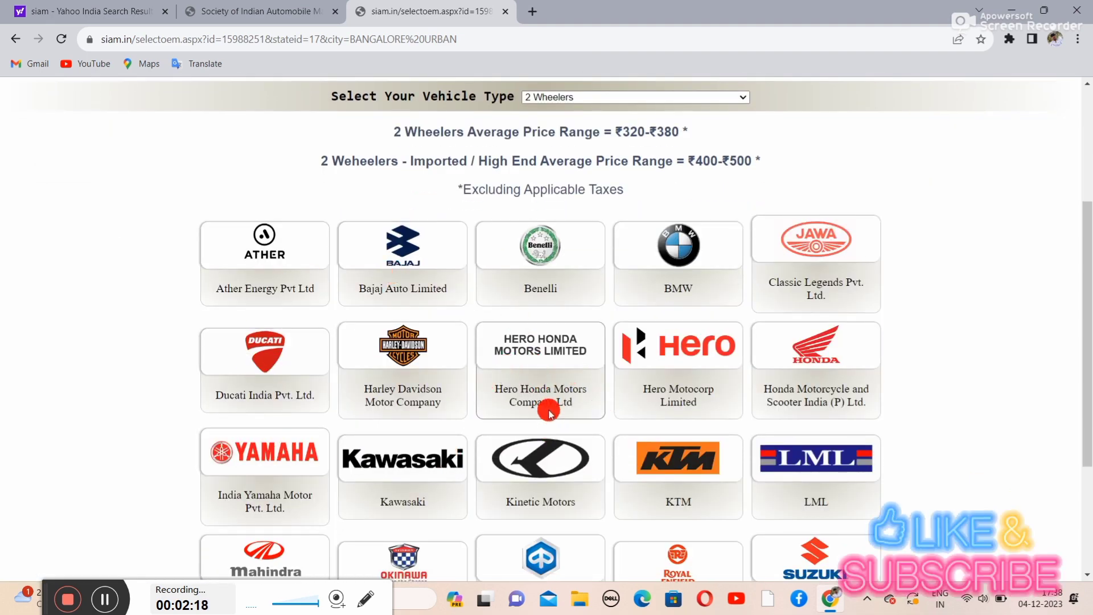
{"action": "scroll", "coordinate": [549, 413], "scroll_direction": "down", "scroll_amount": 1}
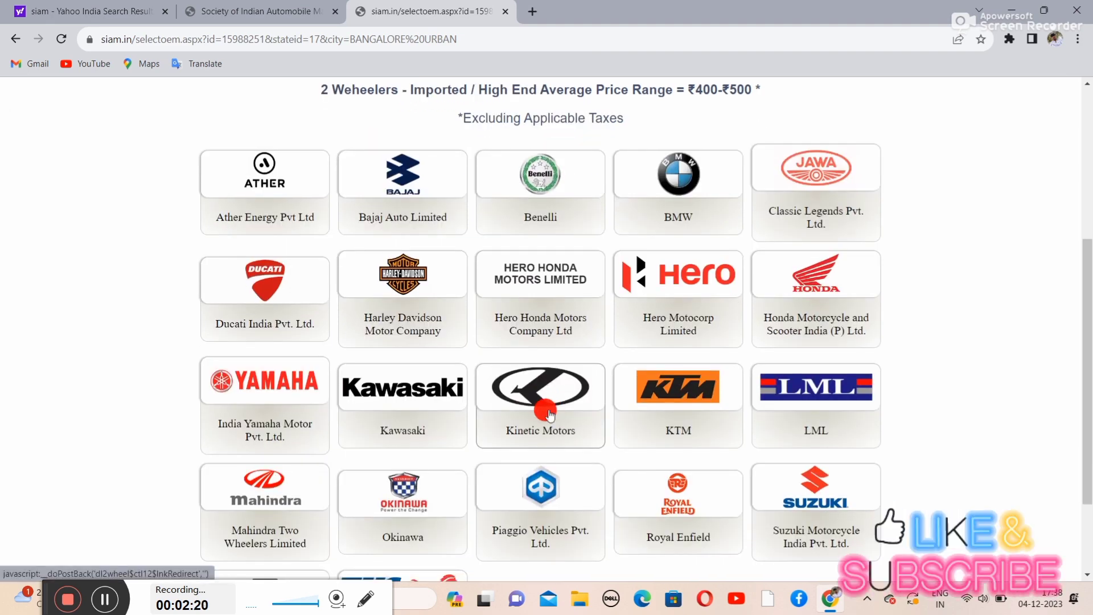
{"action": "scroll", "coordinate": [549, 412], "scroll_direction": "down", "scroll_amount": 2}
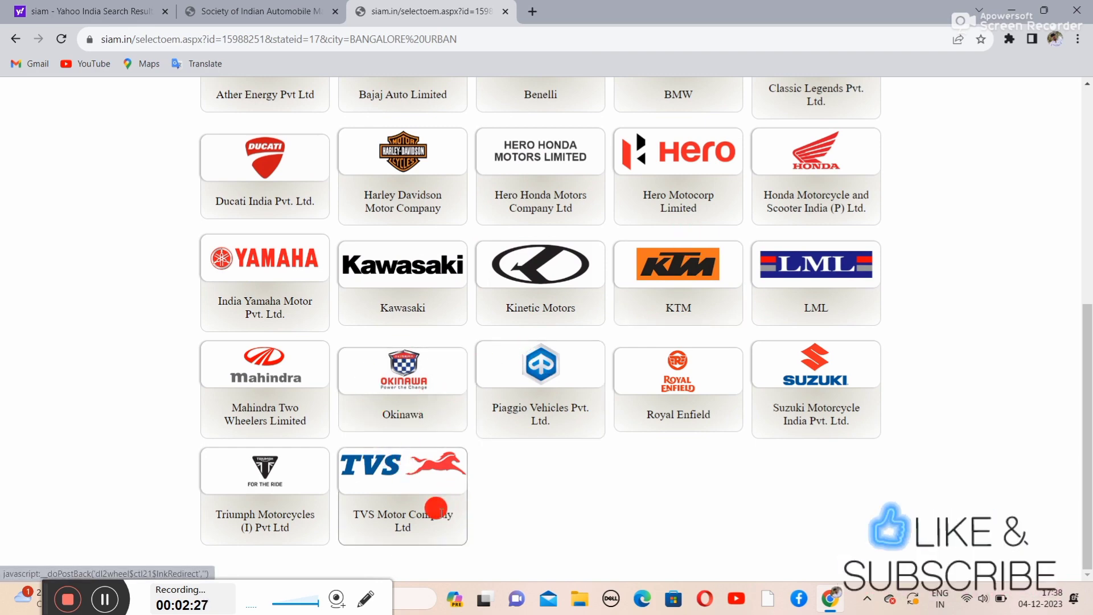
{"action": "left_click", "coordinate": [391, 491]}
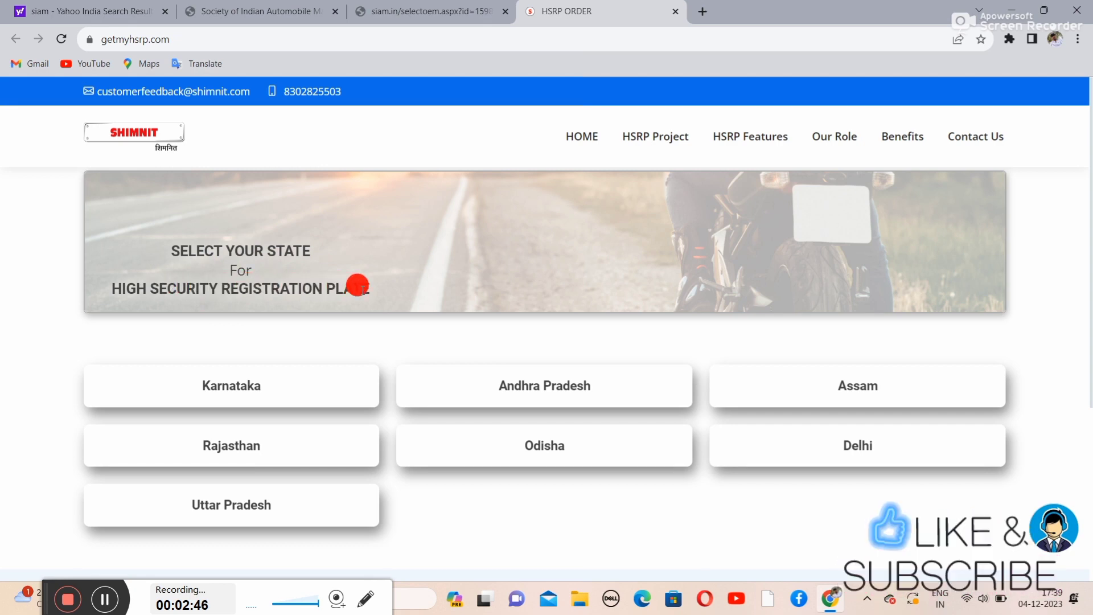
- Select Karnataka as the state, dismiss the payment notice, and open the new HSRP / home-delivery order application
{"action": "left_click", "coordinate": [238, 387]}
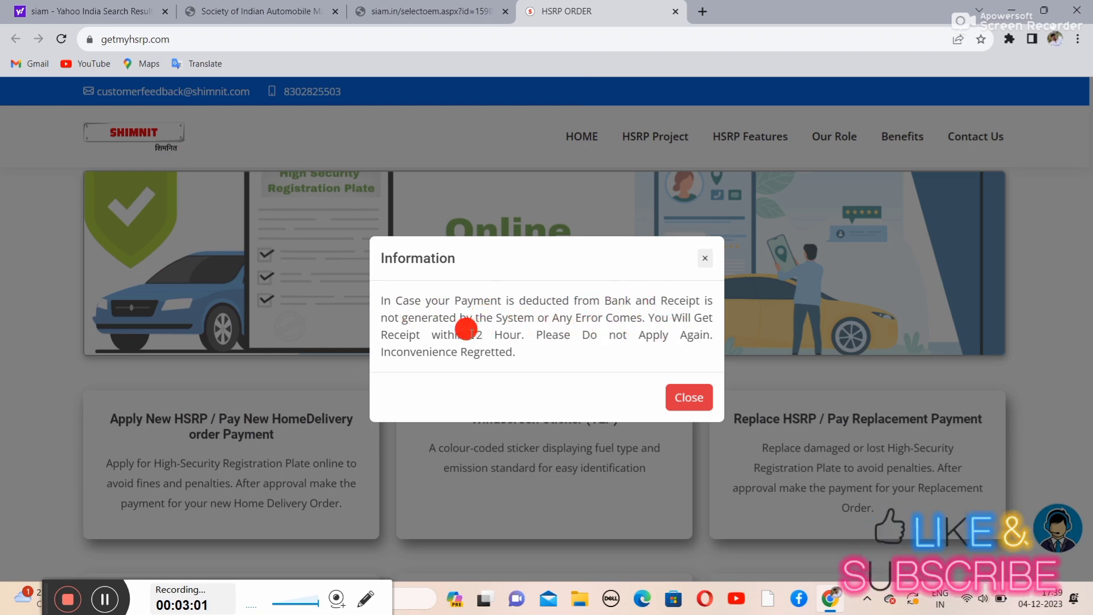
{"action": "left_click", "coordinate": [686, 397]}
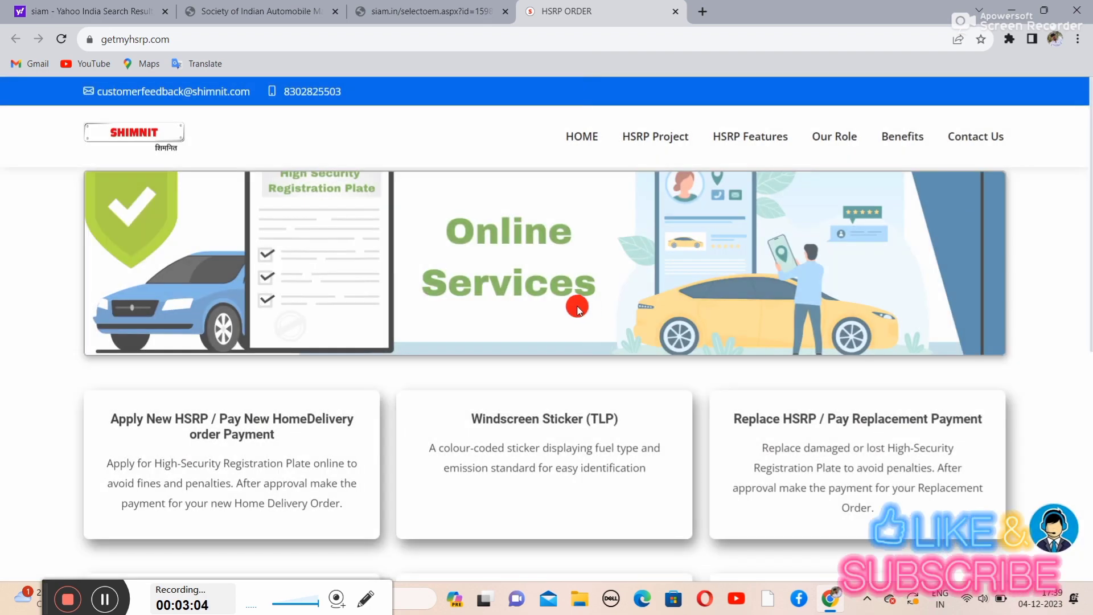
{"action": "scroll", "coordinate": [578, 307], "scroll_direction": "down", "scroll_amount": 1}
{"action": "scroll", "coordinate": [364, 307], "scroll_direction": "down", "scroll_amount": 1}
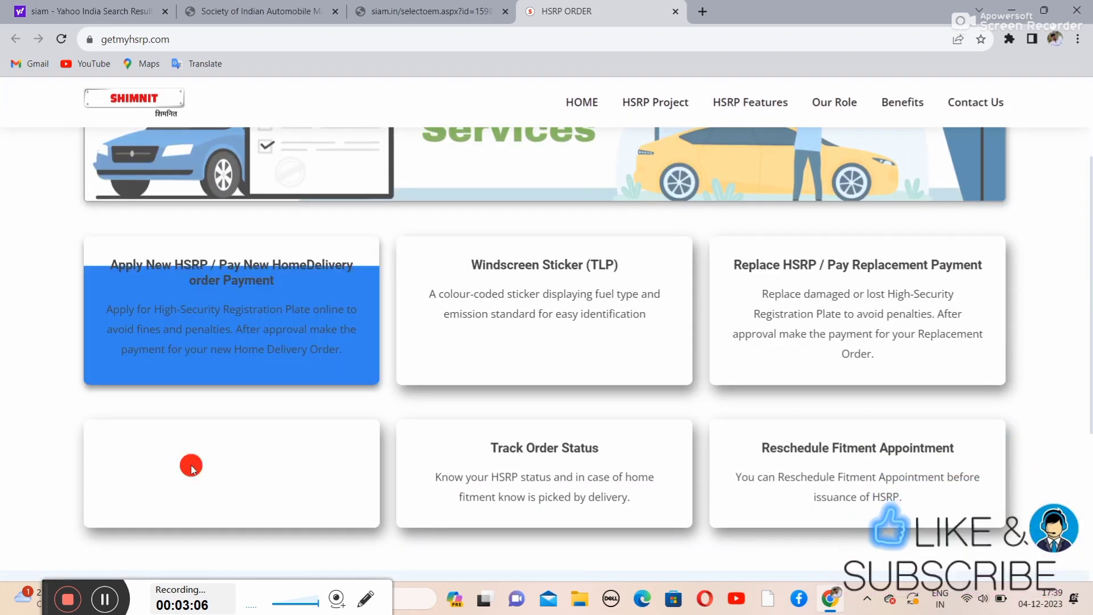
{"action": "scroll", "coordinate": [142, 510], "scroll_direction": "up", "scroll_amount": 2}
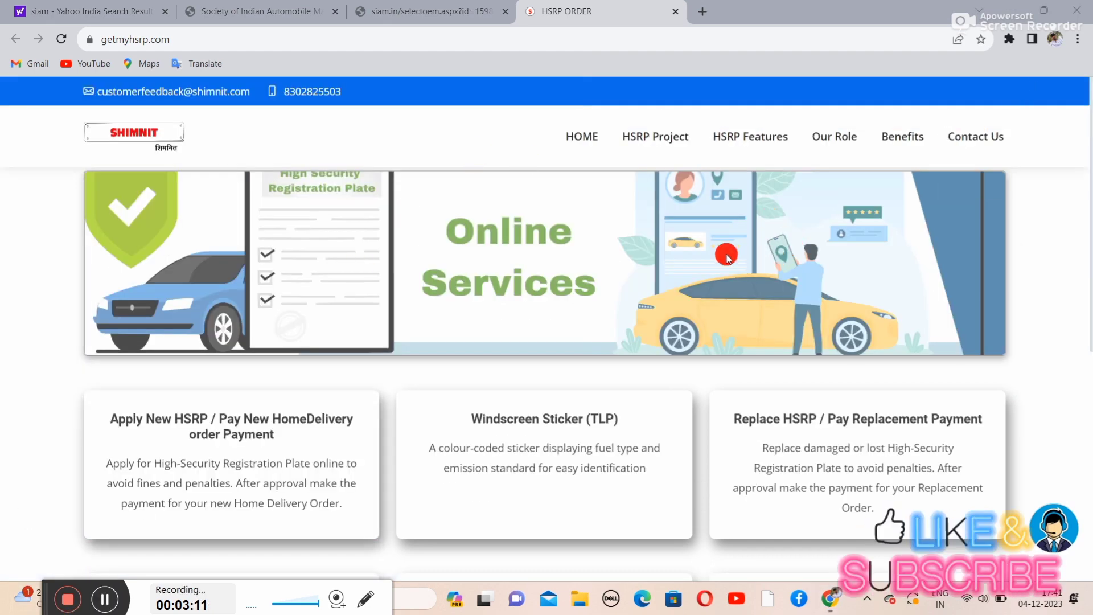
{"action": "scroll", "coordinate": [512, 364], "scroll_direction": "down", "scroll_amount": 2}
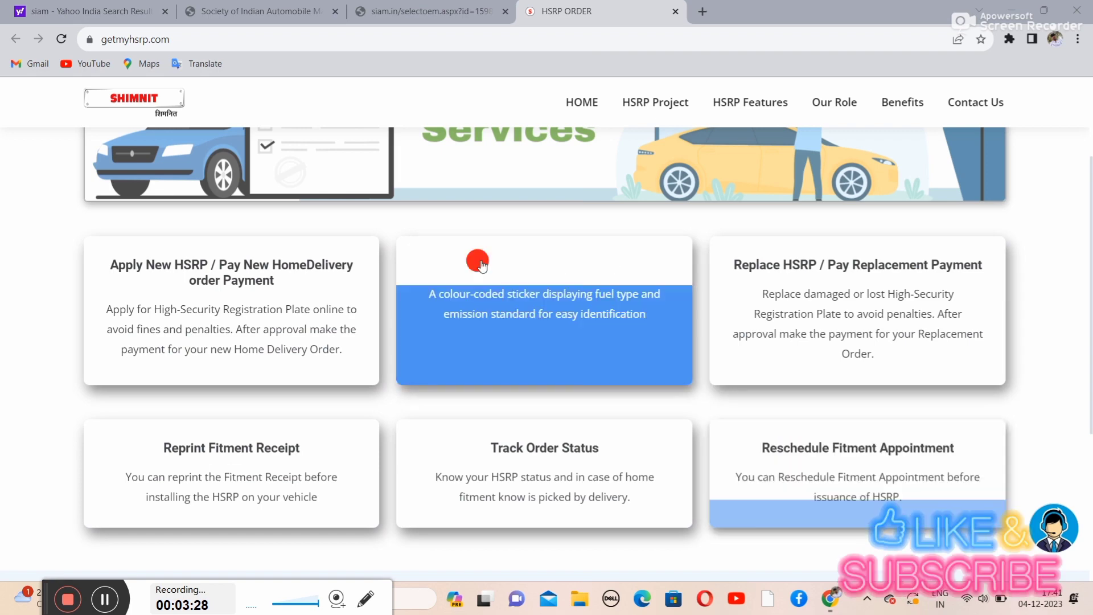
{"action": "left_click", "coordinate": [211, 280]}
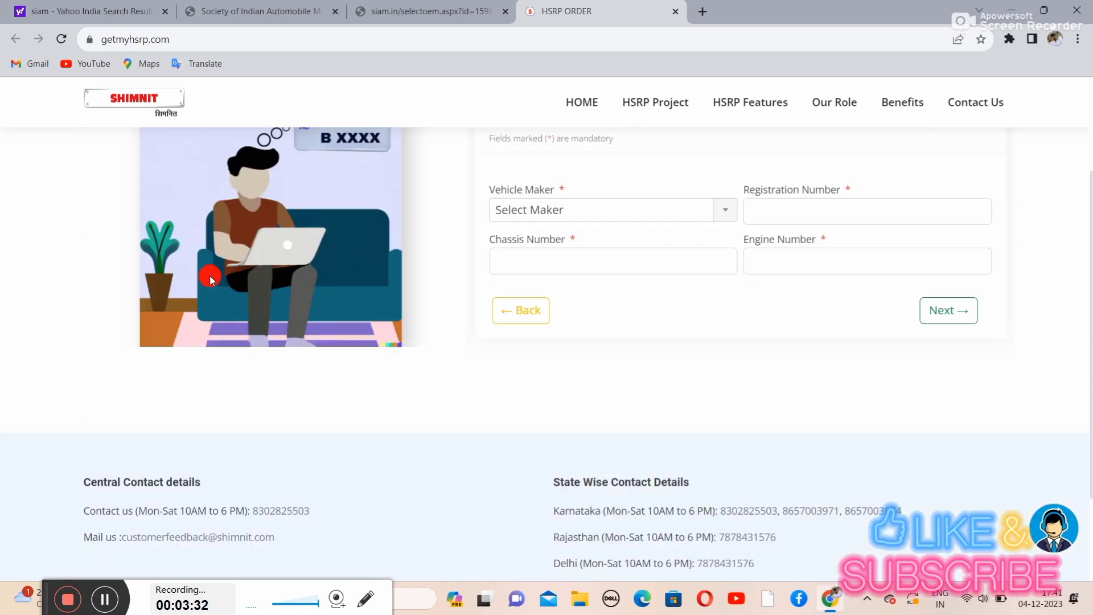
- Set the vehicle maker to TVS in the vehicle information form
{"action": "scroll", "coordinate": [361, 281], "scroll_direction": "up", "scroll_amount": 3}
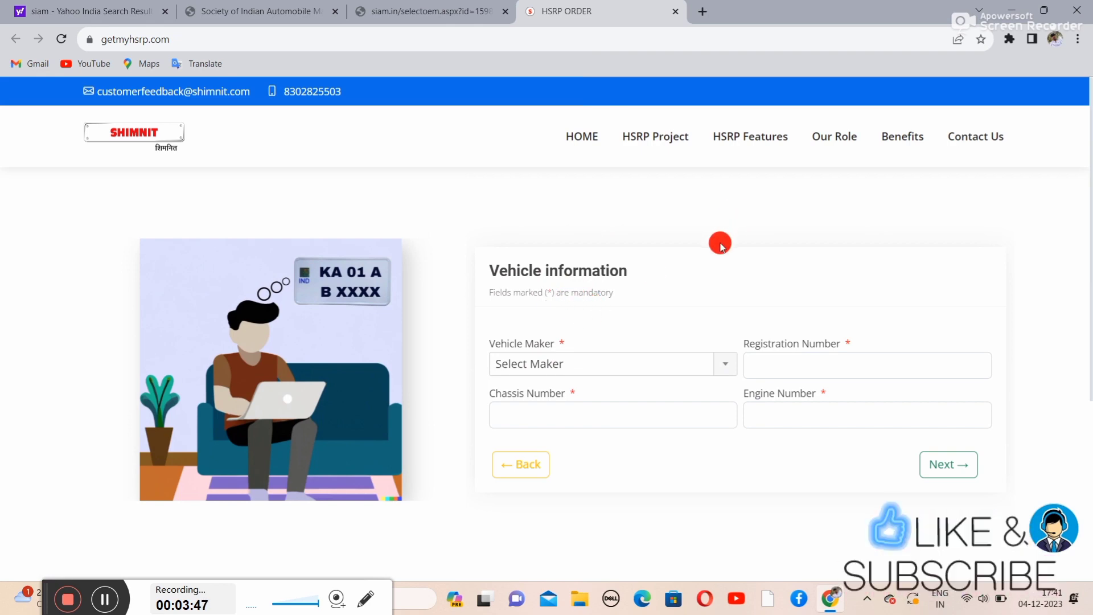
{"action": "scroll", "coordinate": [717, 245], "scroll_direction": "down", "scroll_amount": 3}
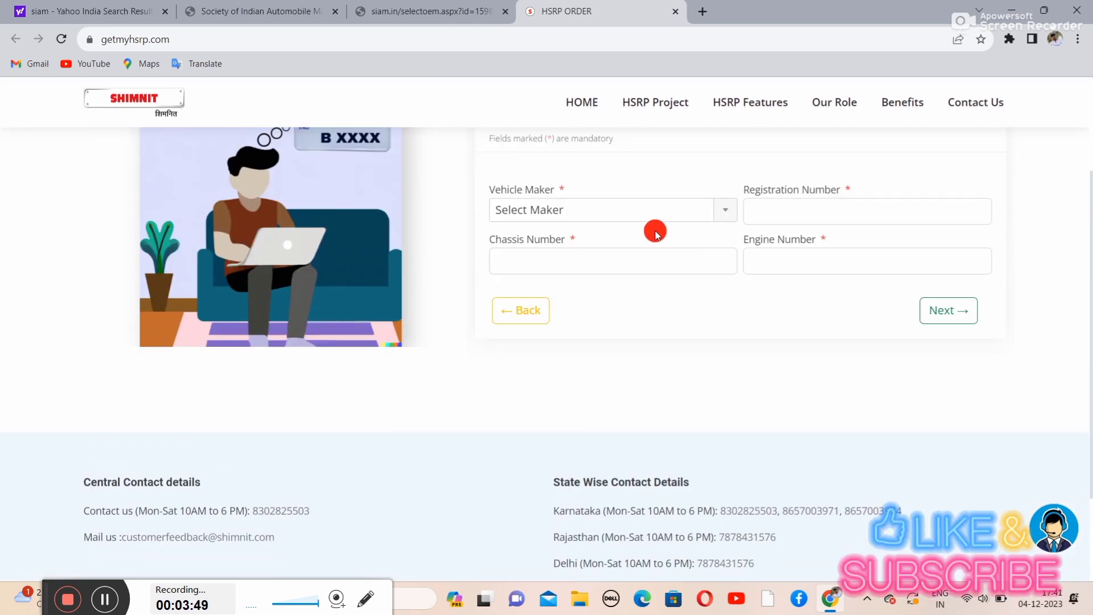
{"action": "scroll", "coordinate": [653, 234], "scroll_direction": "up", "scroll_amount": 3}
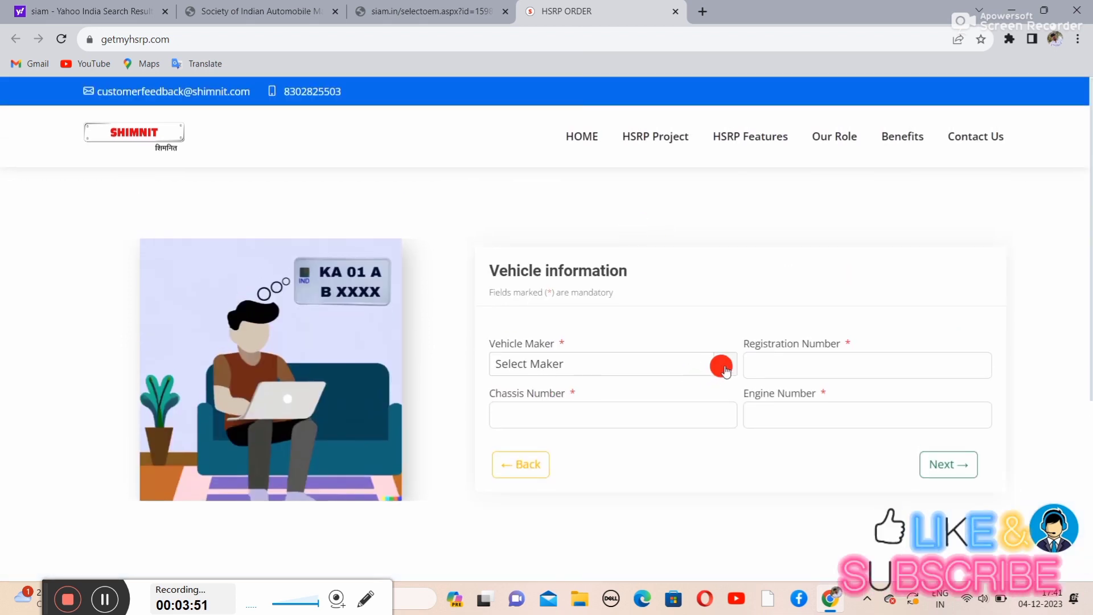
{"action": "left_click", "coordinate": [724, 368]}
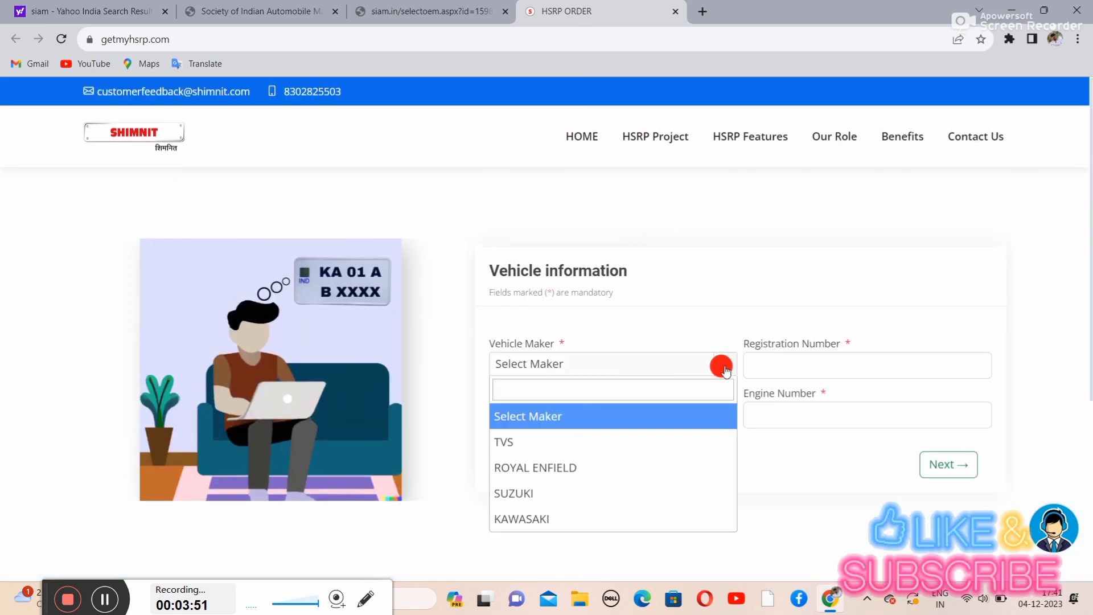
{"action": "left_click", "coordinate": [519, 443]}
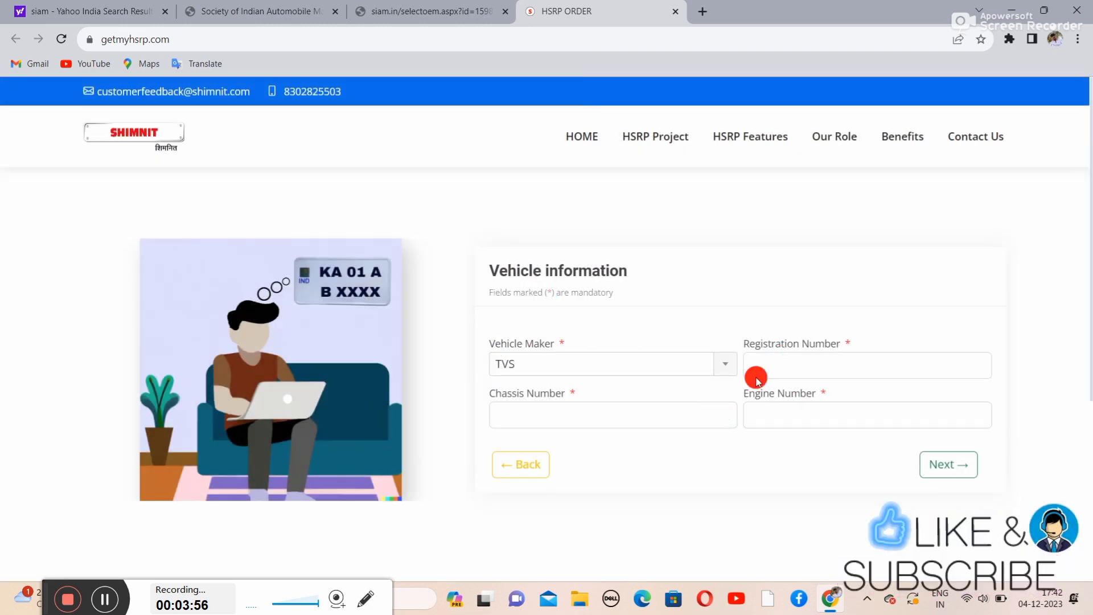
- Enter the vehicle's registration, chassis and engine numbers, and continue to the fitment information, acknowledging the caution notice
{"action": "left_click", "coordinate": [768, 361]}
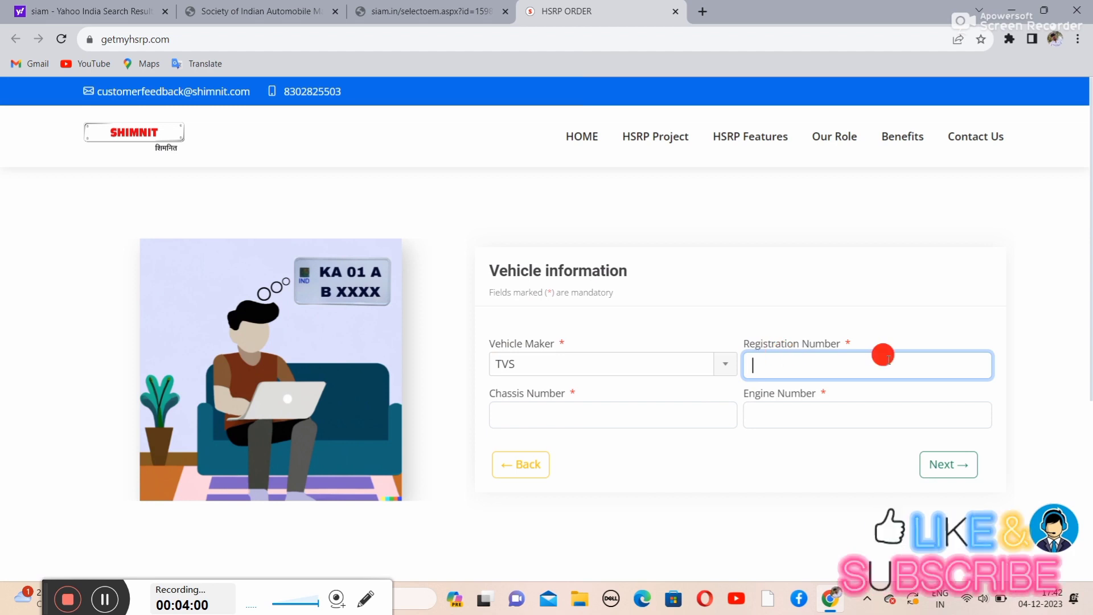
{"action": "left_click", "coordinate": [505, 408]}
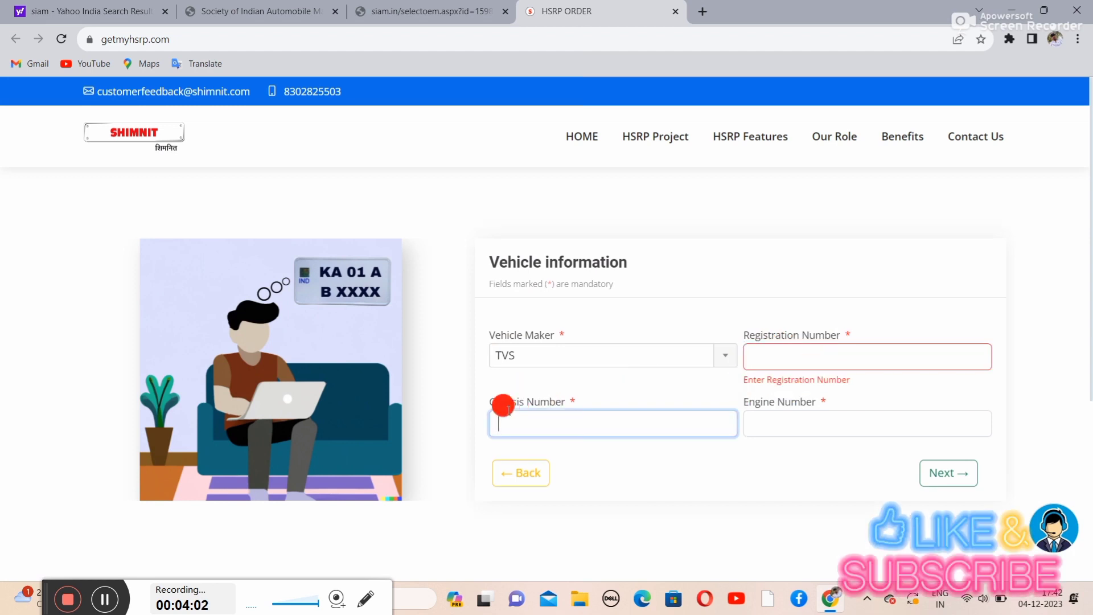
{"action": "left_click", "coordinate": [780, 424]}
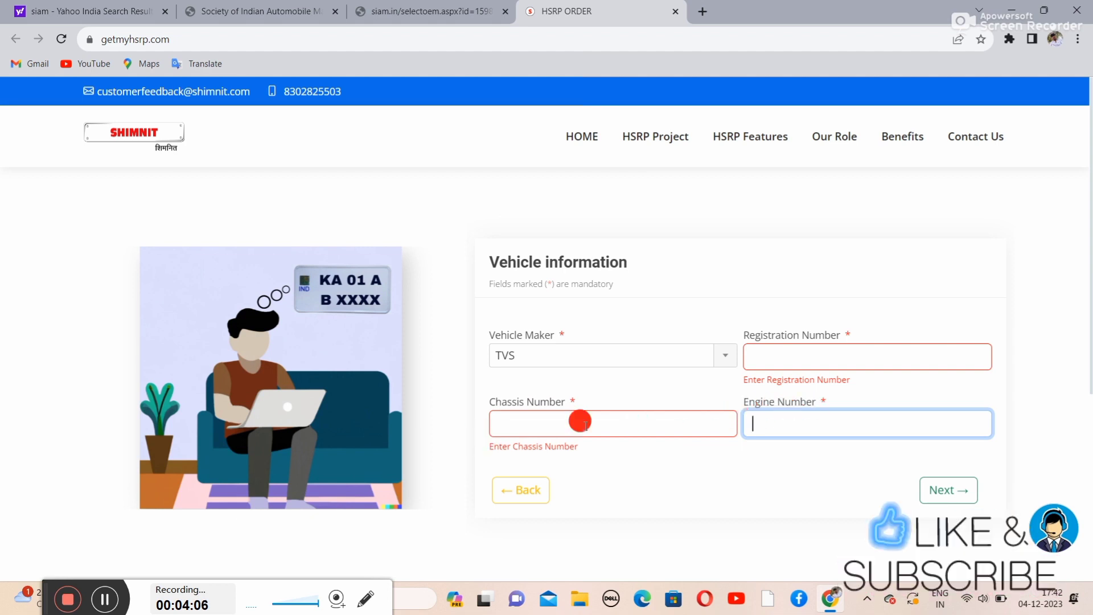
{"action": "left_click", "coordinate": [784, 361]}
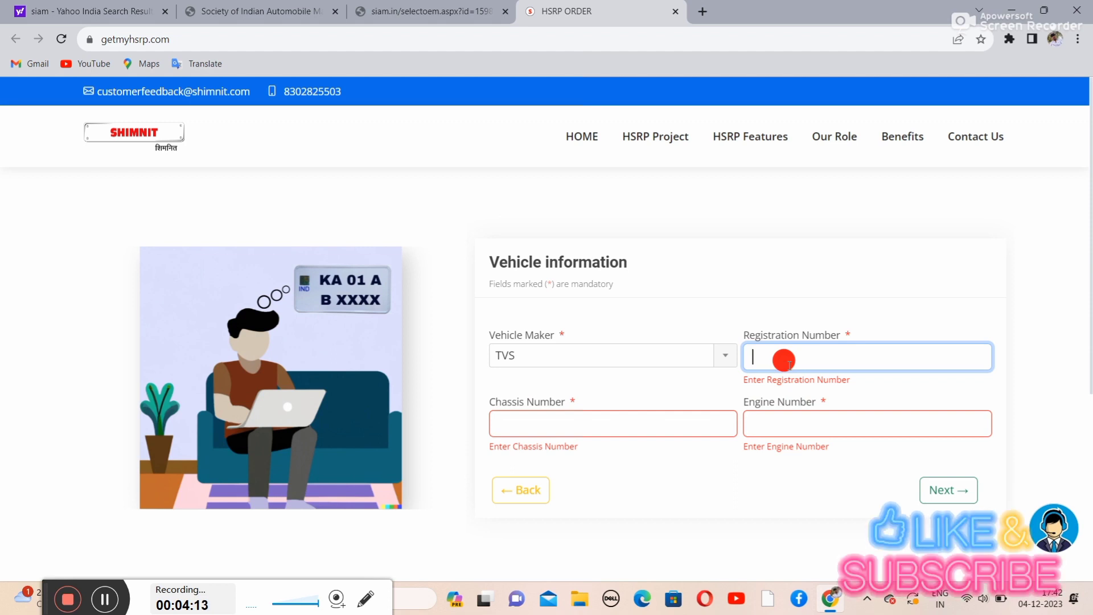
{"action": "left_click", "coordinate": [105, 598]}
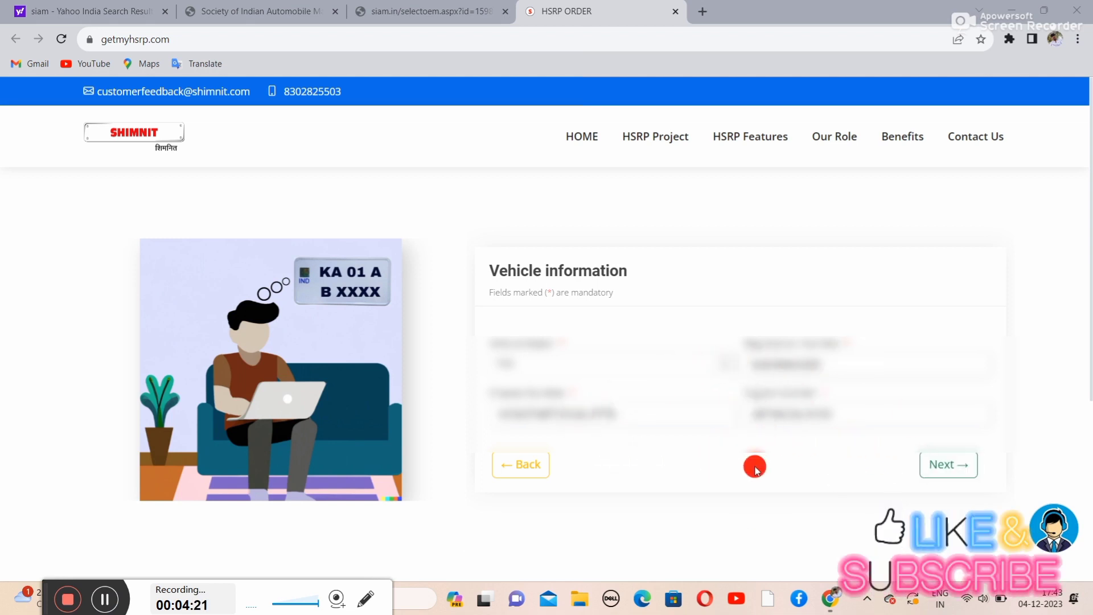
{"action": "left_click", "coordinate": [958, 464]}
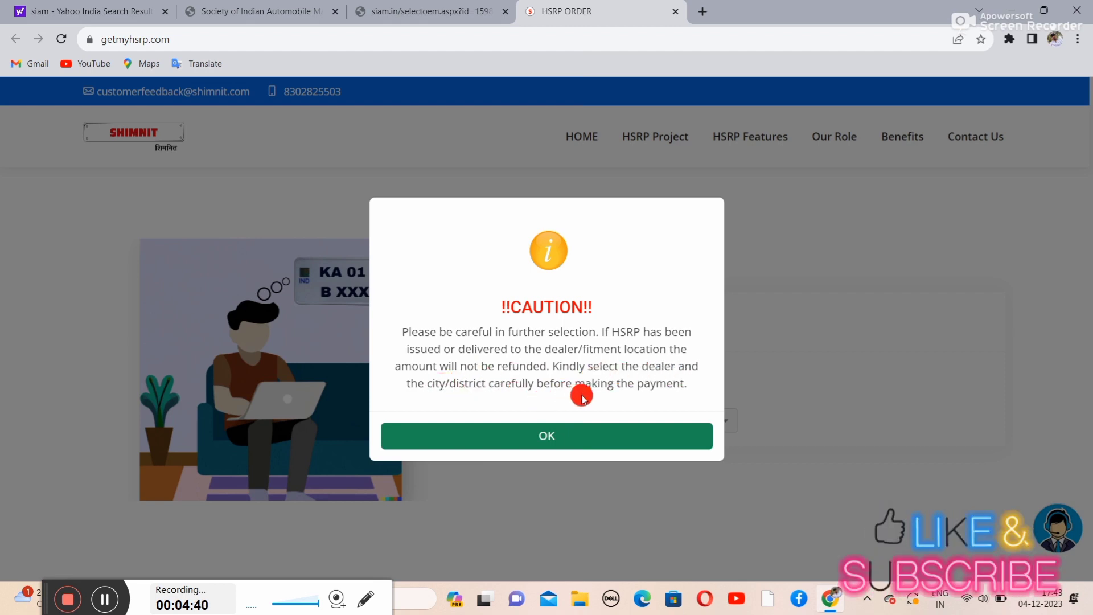
{"action": "left_click", "coordinate": [528, 438]}
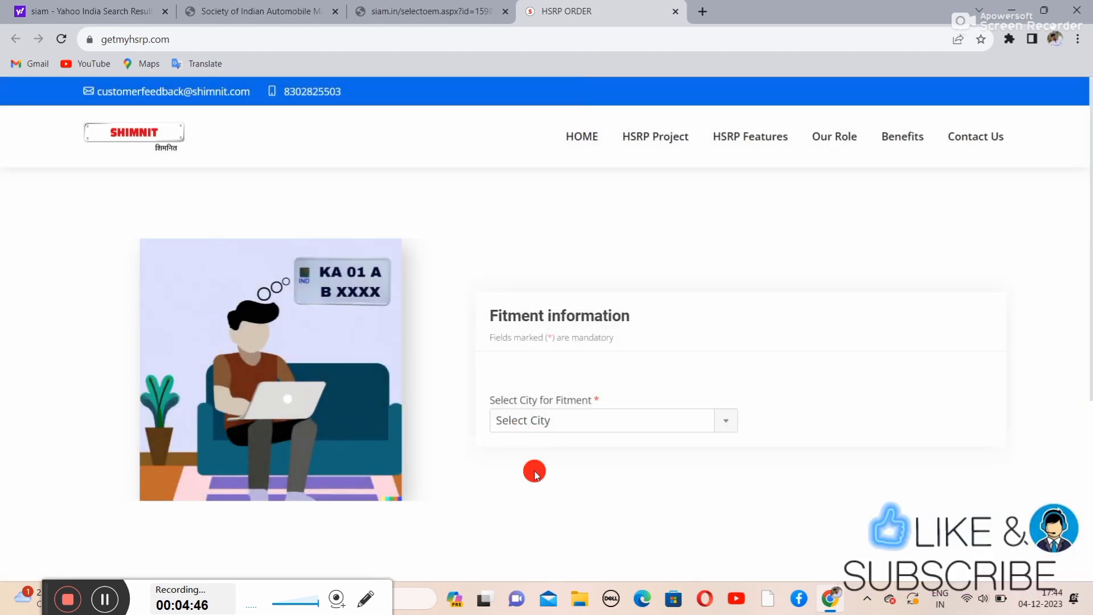
- Set the fitment city to BENGULURU and the fitment appointment month to Dec-2023
{"action": "left_click", "coordinate": [729, 424]}
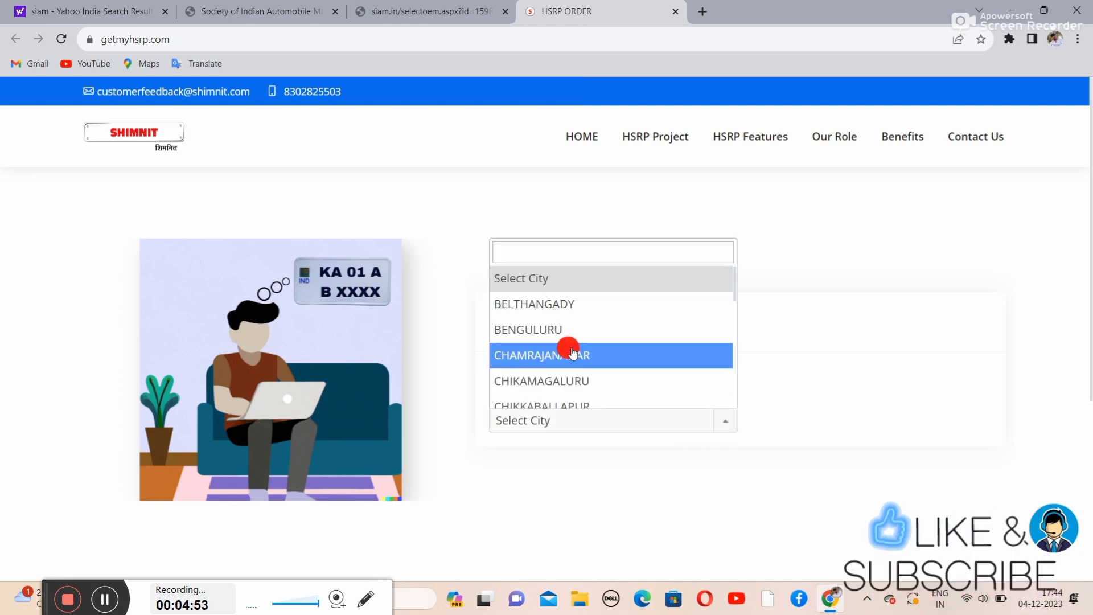
{"action": "scroll", "coordinate": [566, 353], "scroll_direction": "down", "scroll_amount": 2}
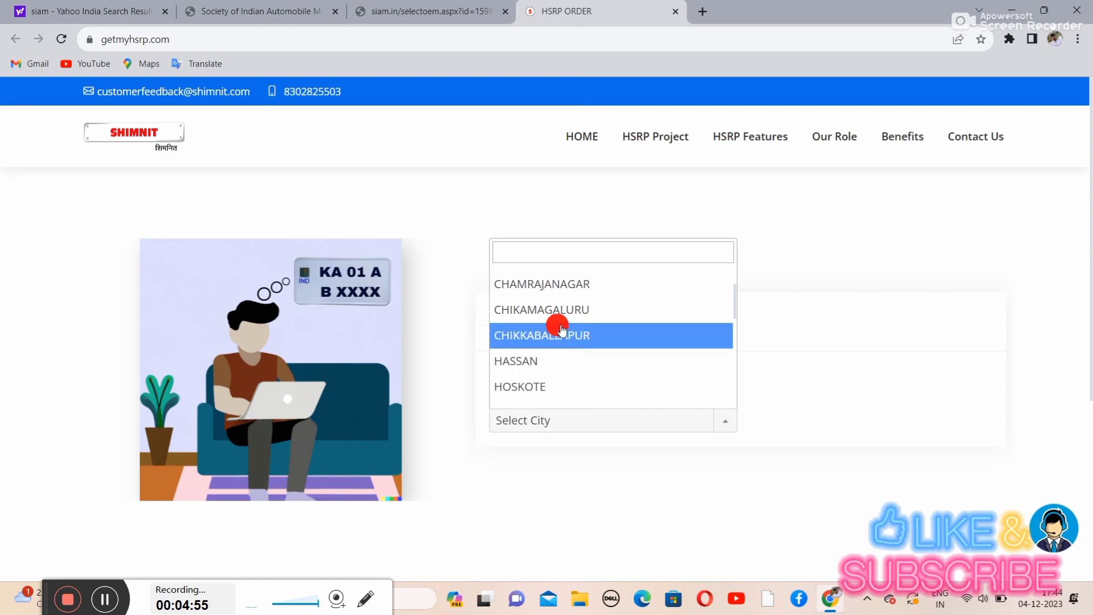
{"action": "scroll", "coordinate": [567, 348], "scroll_direction": "down", "scroll_amount": 5}
{"action": "scroll", "coordinate": [563, 344], "scroll_direction": "down", "scroll_amount": 2}
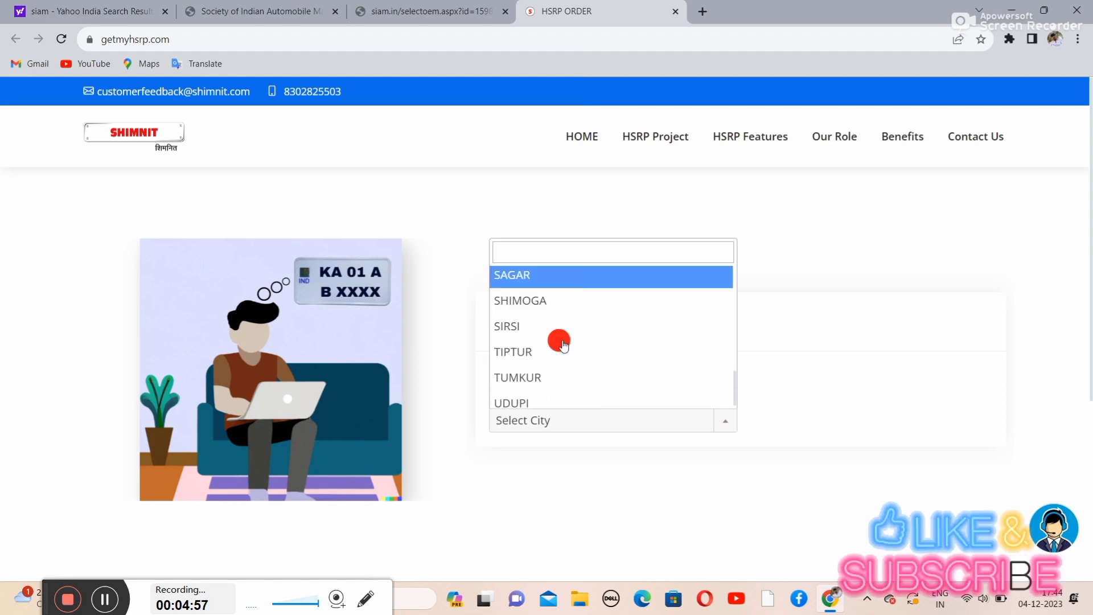
{"action": "scroll", "coordinate": [564, 344], "scroll_direction": "up", "scroll_amount": 8}
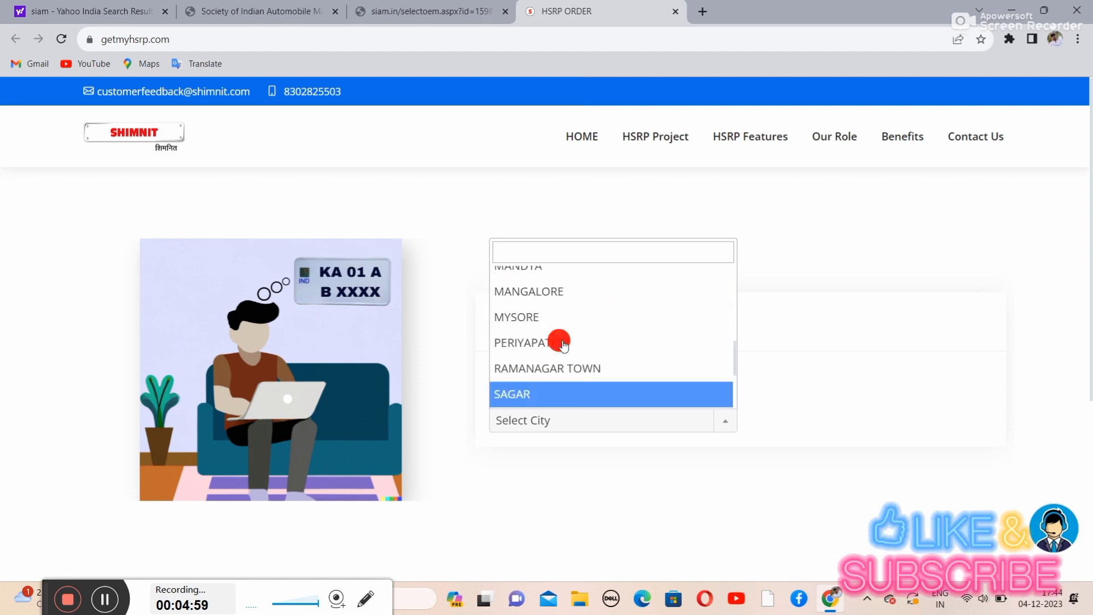
{"action": "scroll", "coordinate": [564, 345], "scroll_direction": "up", "scroll_amount": 1}
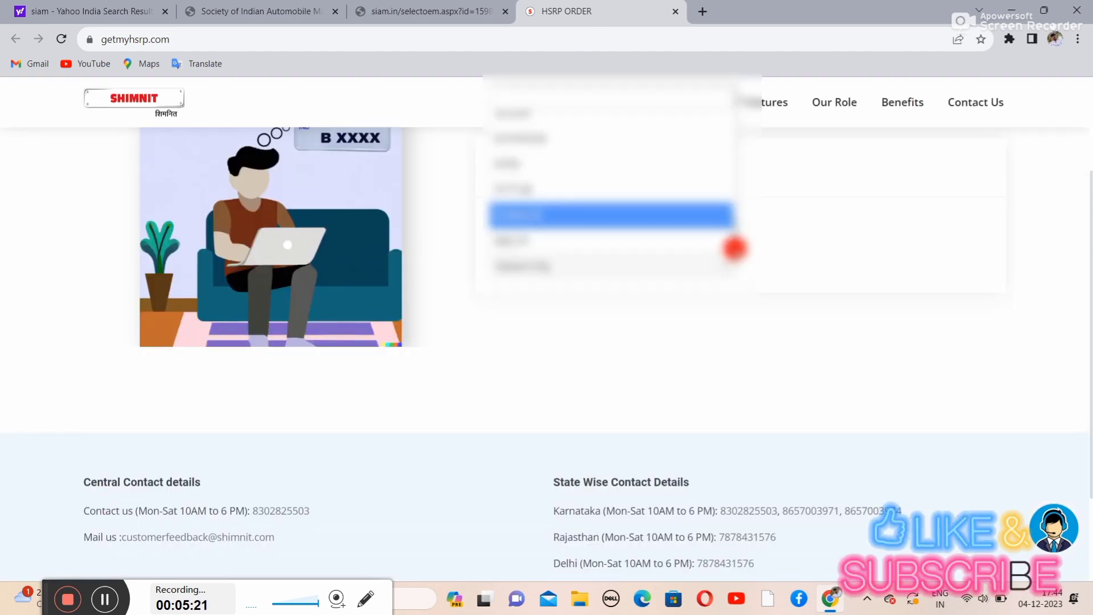
{"action": "left_click", "coordinate": [716, 253]}
{"action": "left_click", "coordinate": [717, 266]}
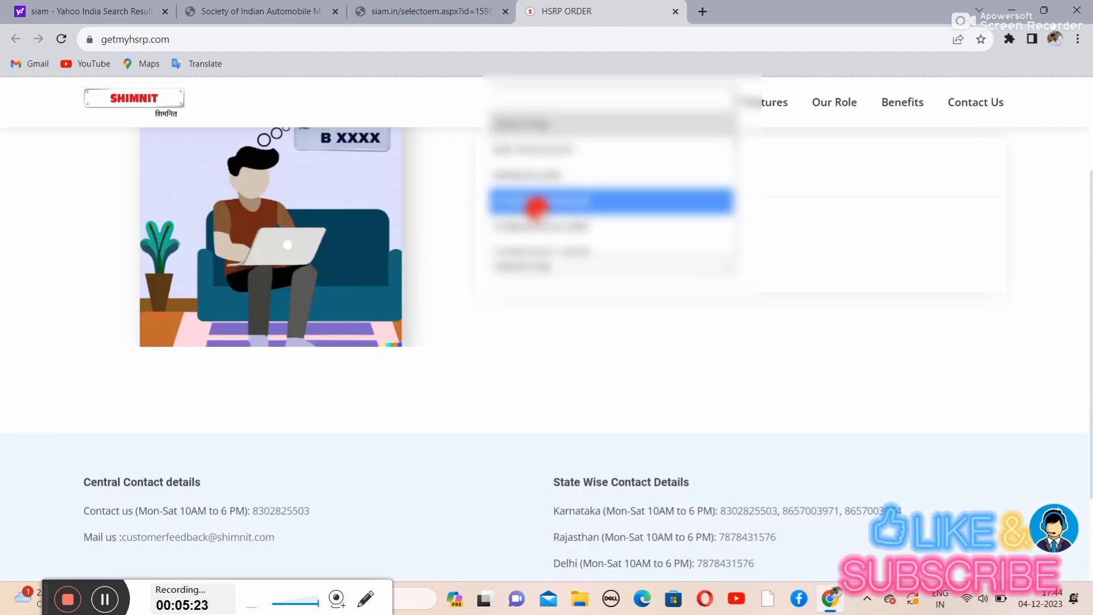
{"action": "left_click", "coordinate": [549, 179]}
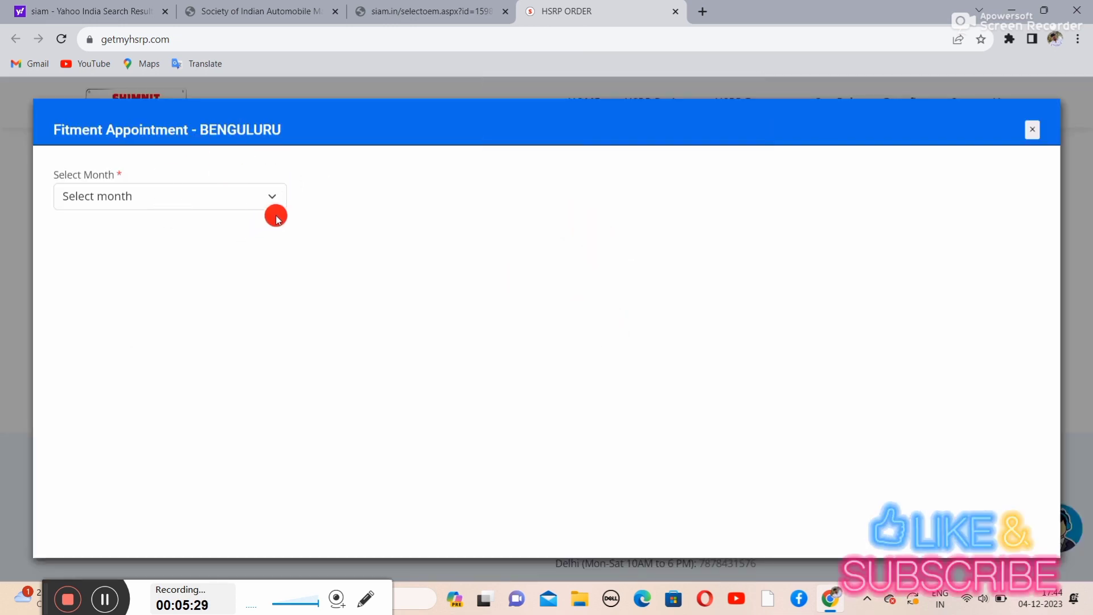
{"action": "left_click", "coordinate": [270, 200]}
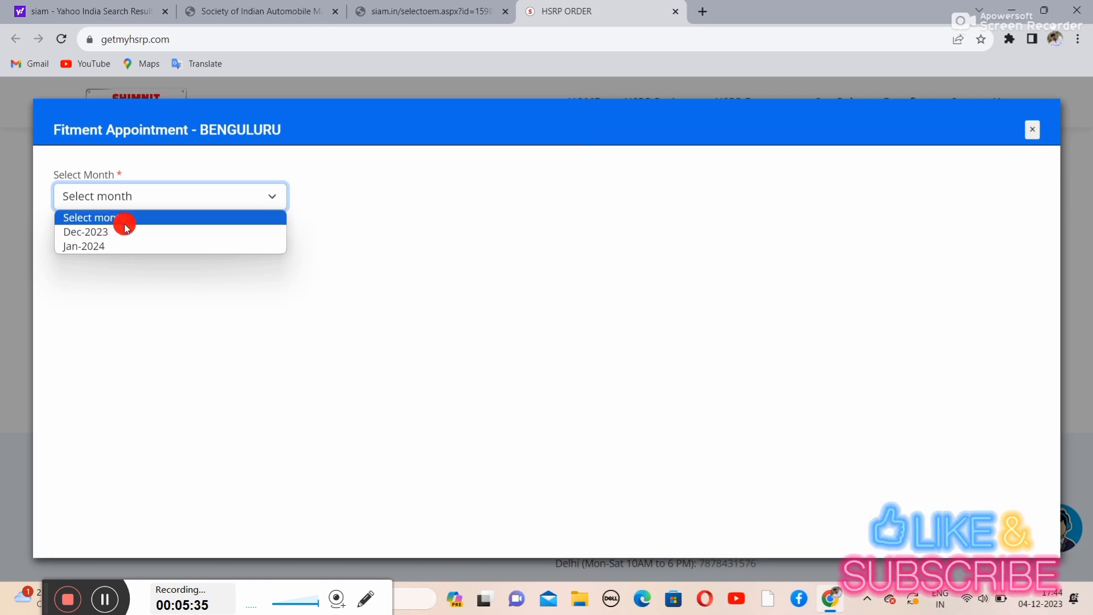
{"action": "left_click", "coordinate": [86, 232]}
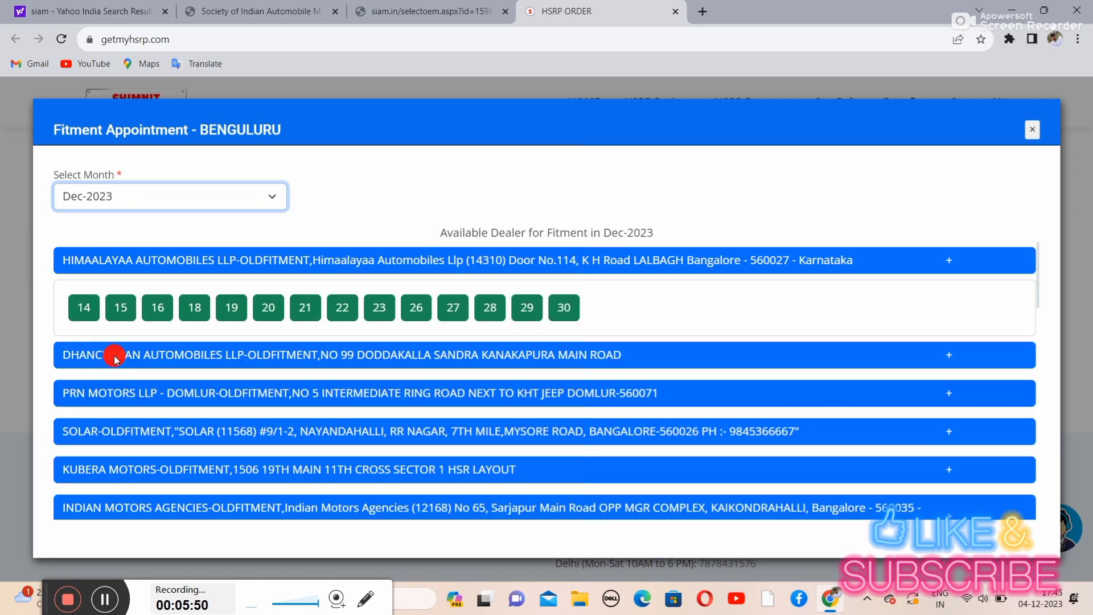
- Check the fitment time slots offered for 15 December 2023 at the Himaalayaa Automobiles dealer
{"action": "left_click", "coordinate": [118, 312]}
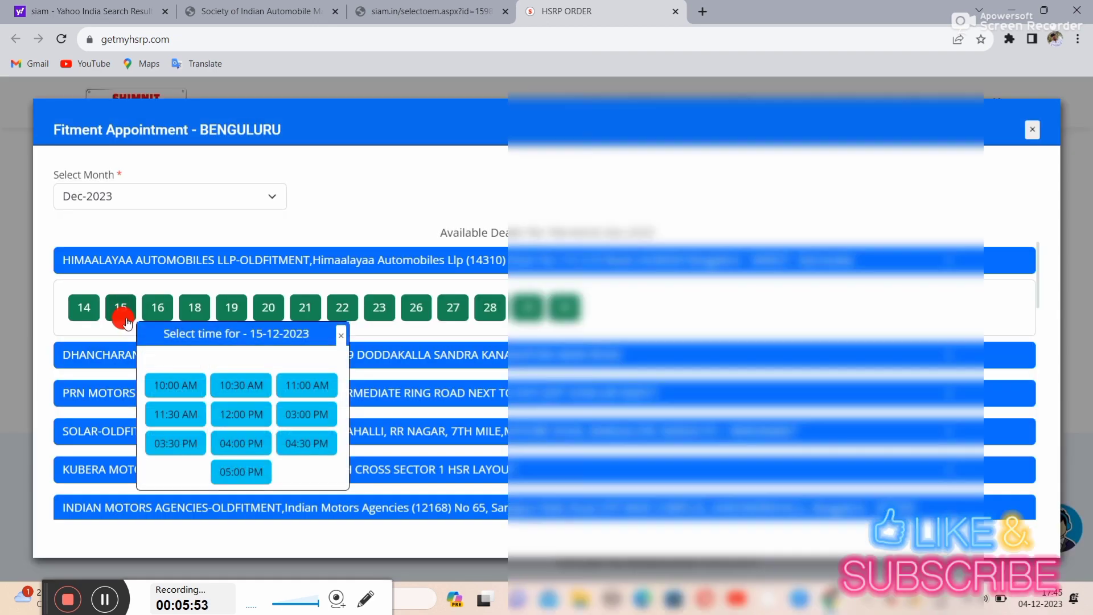
{"action": "left_click", "coordinate": [126, 312]}
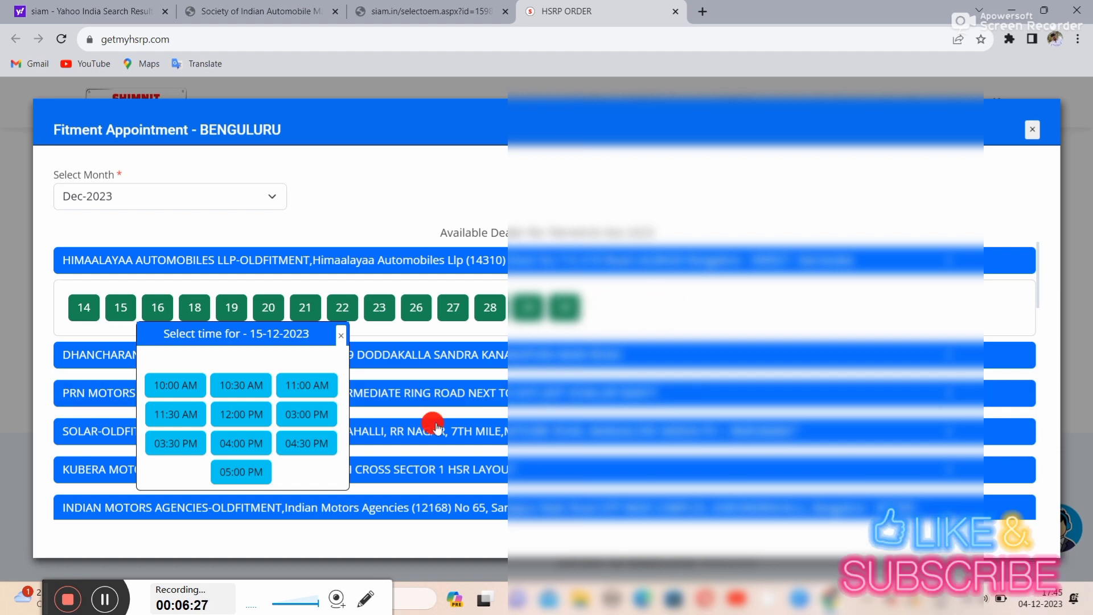
{"action": "left_click", "coordinate": [113, 599]}
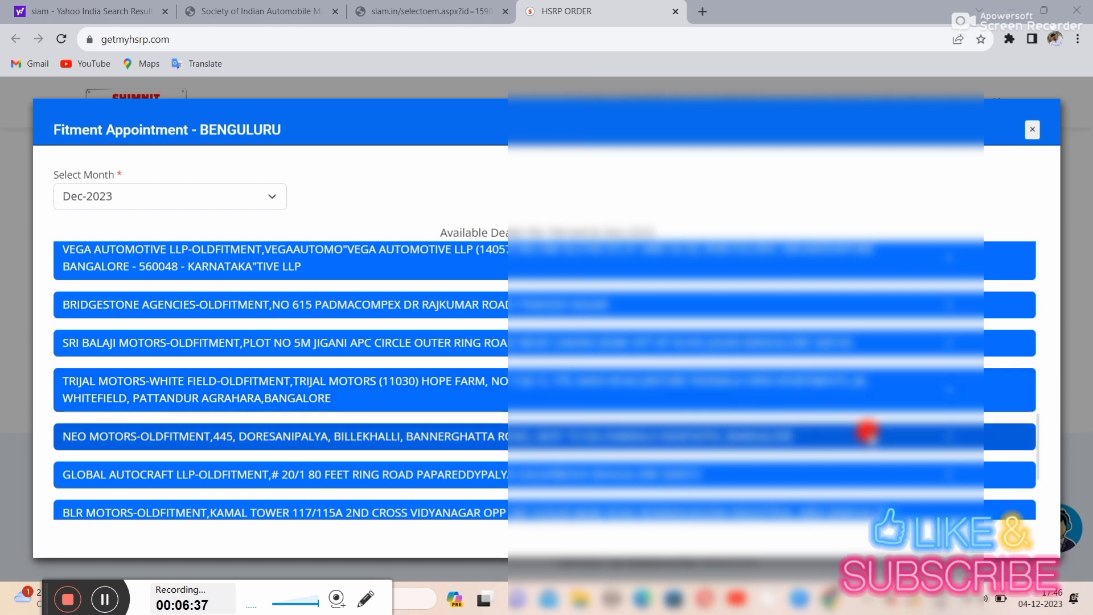
- Choose the Trijal Motors White Field dealer for fitment on 15-12-2023, in the earliest morning time slot
{"action": "left_click", "coordinate": [900, 393]}
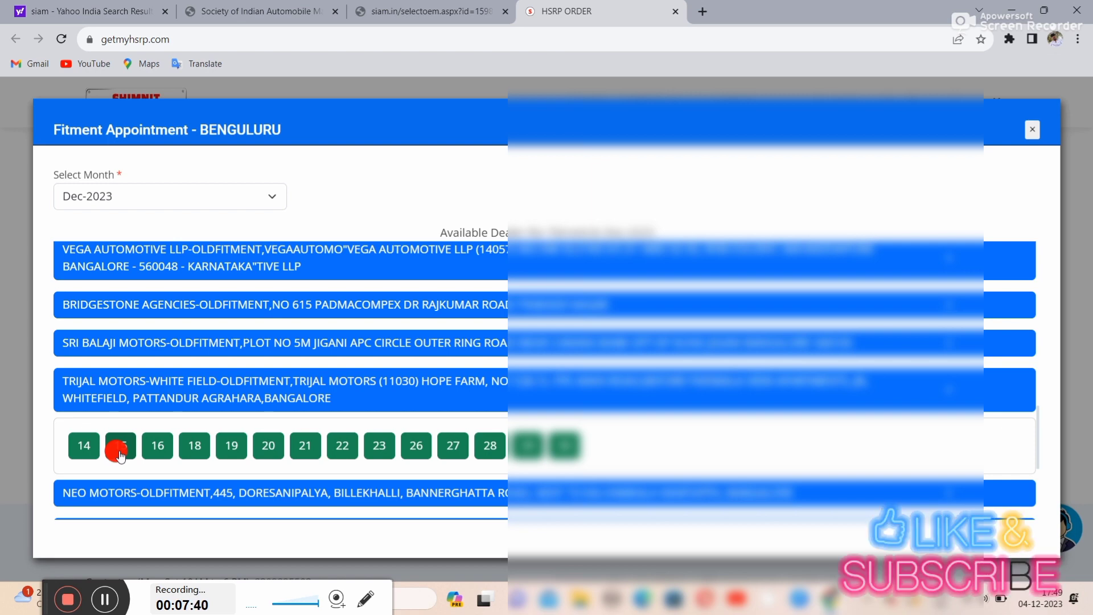
{"action": "left_click", "coordinate": [120, 450]}
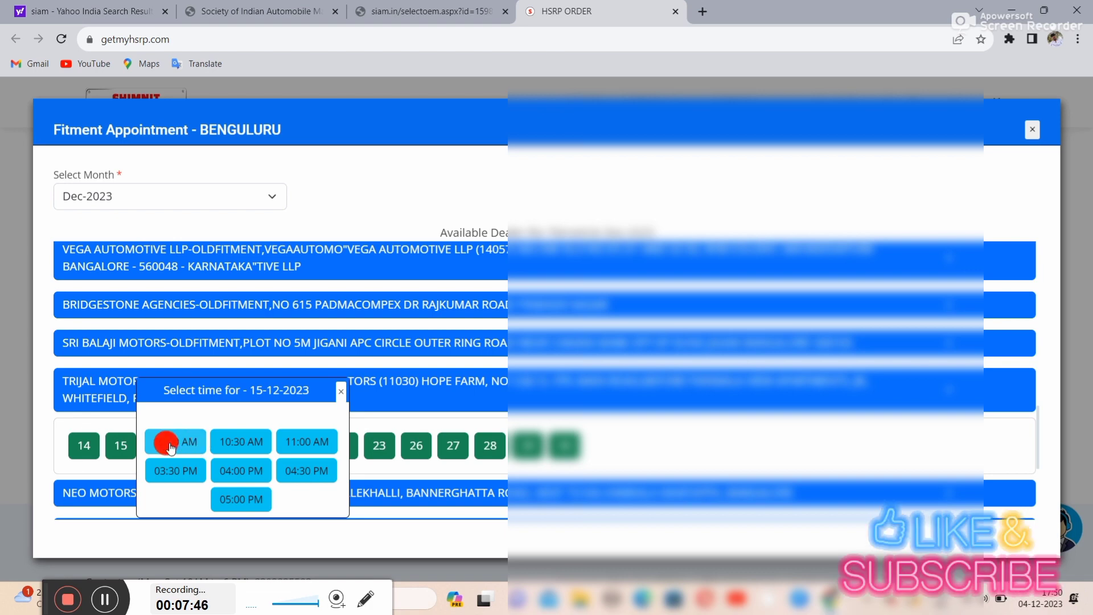
{"action": "left_click", "coordinate": [171, 443]}
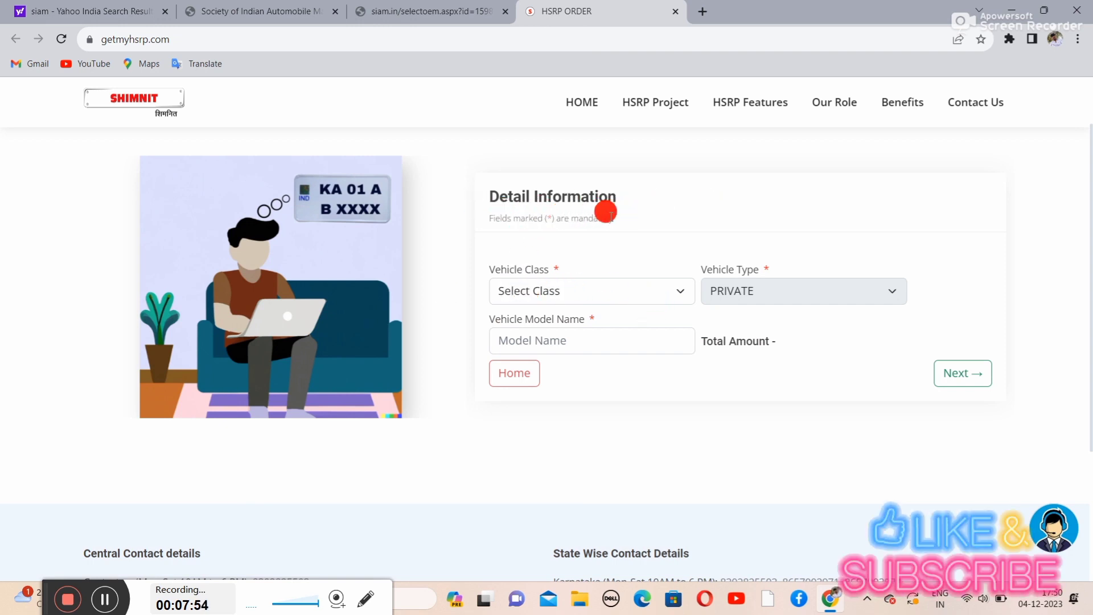
- Set the vehicle class to TWO WHEELER MOTOR CYCLE and the model name to 2019, and continue to the ownership information
{"action": "left_click", "coordinate": [680, 299]}
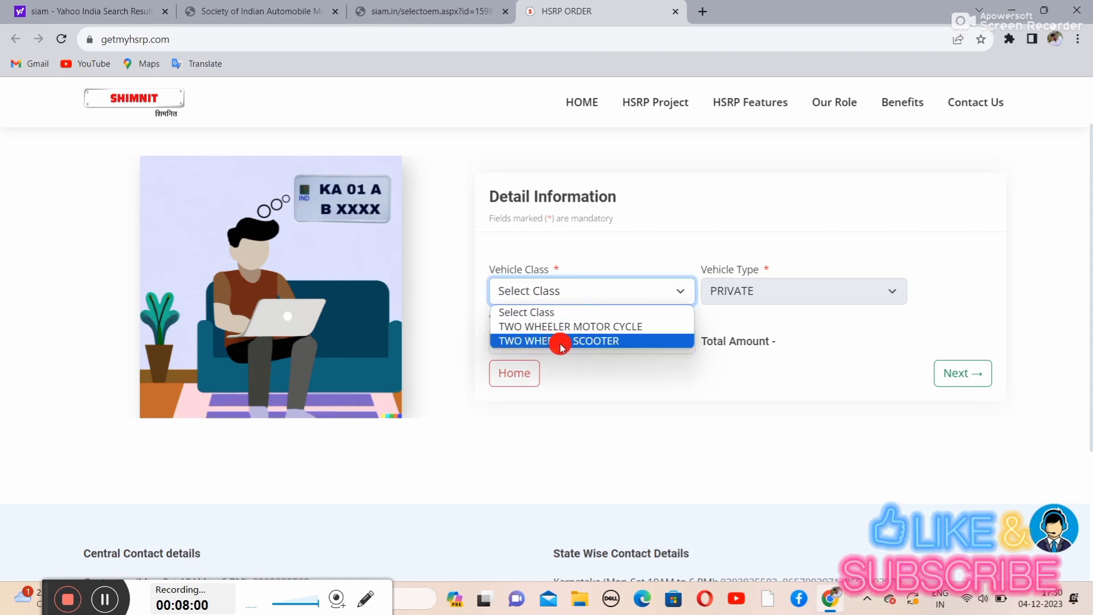
{"action": "left_click", "coordinate": [611, 326]}
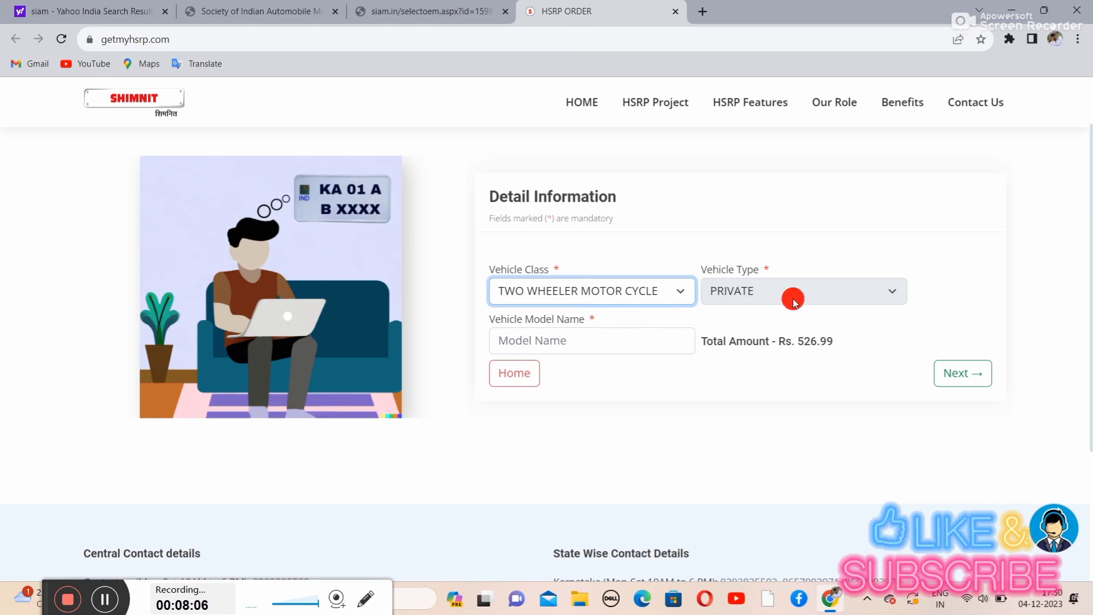
{"action": "left_click", "coordinate": [840, 293]}
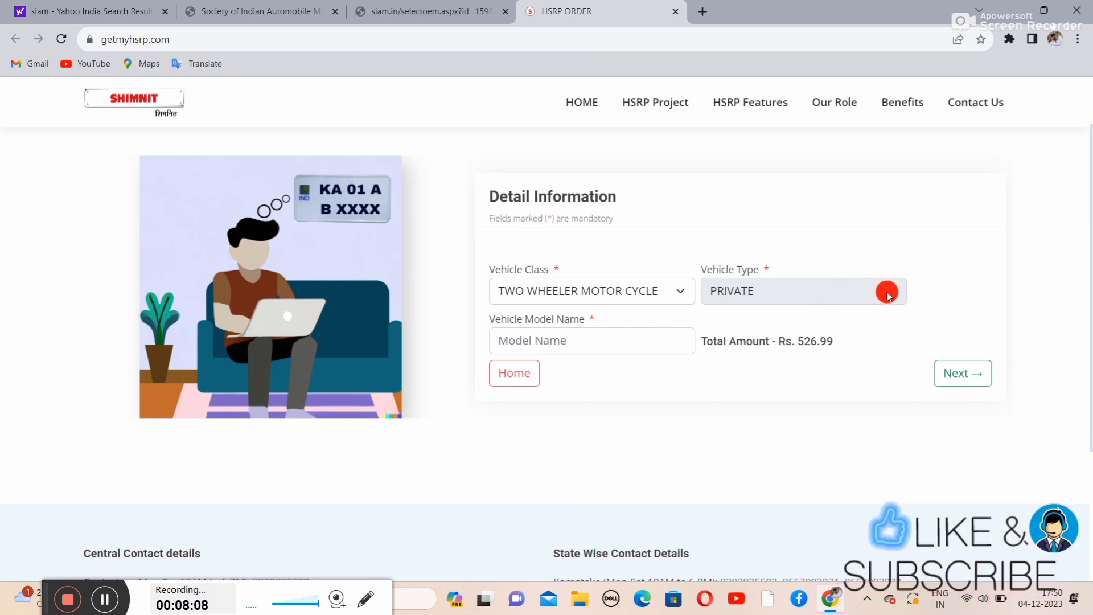
{"action": "left_click", "coordinate": [584, 340]}
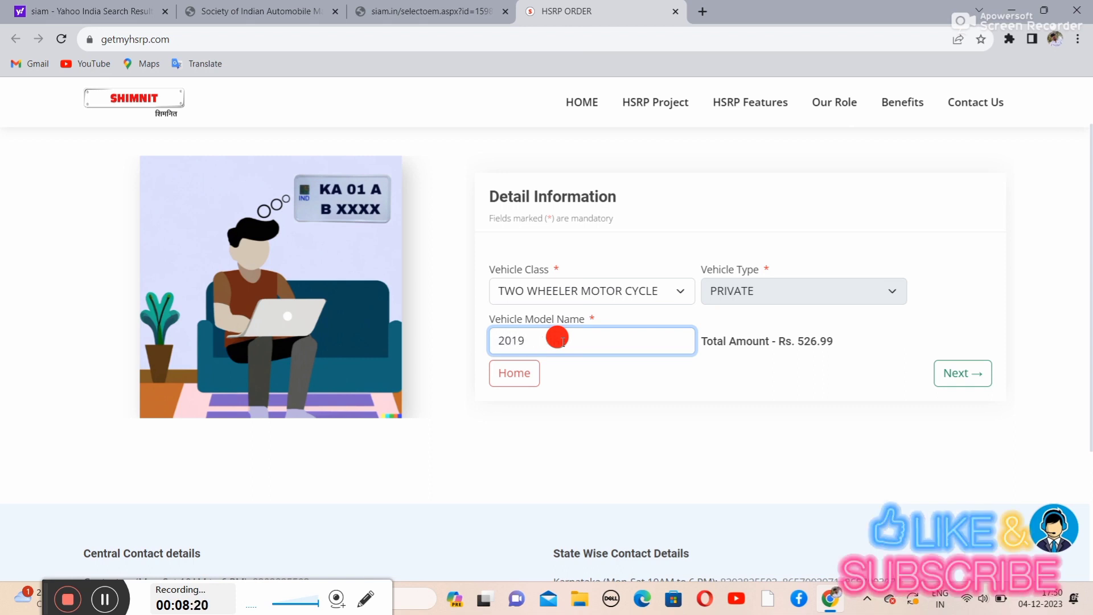
{"action": "left_click", "coordinate": [962, 380]}
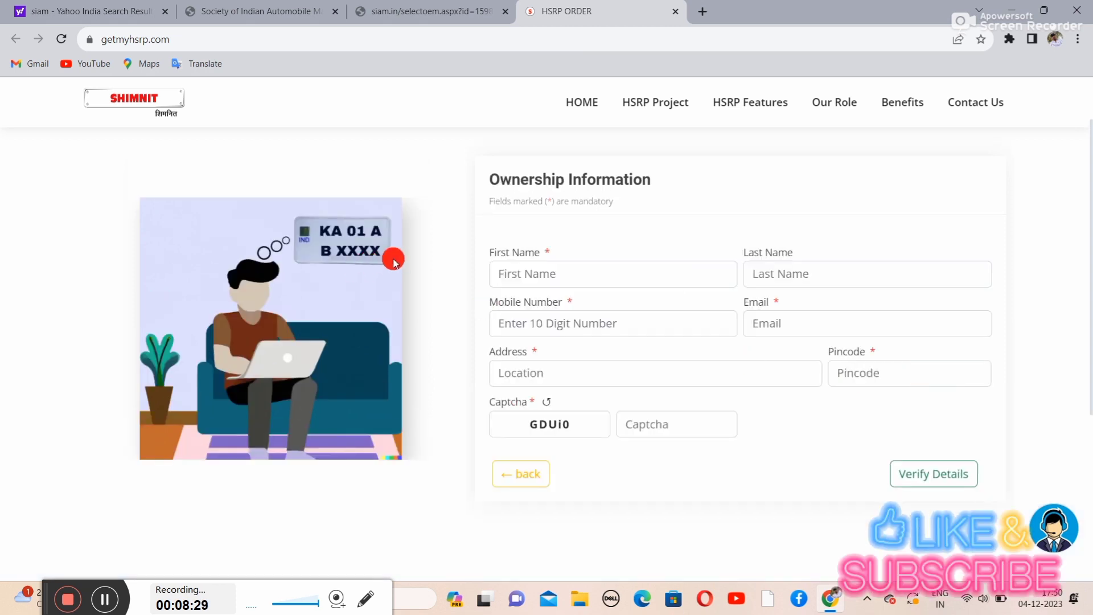